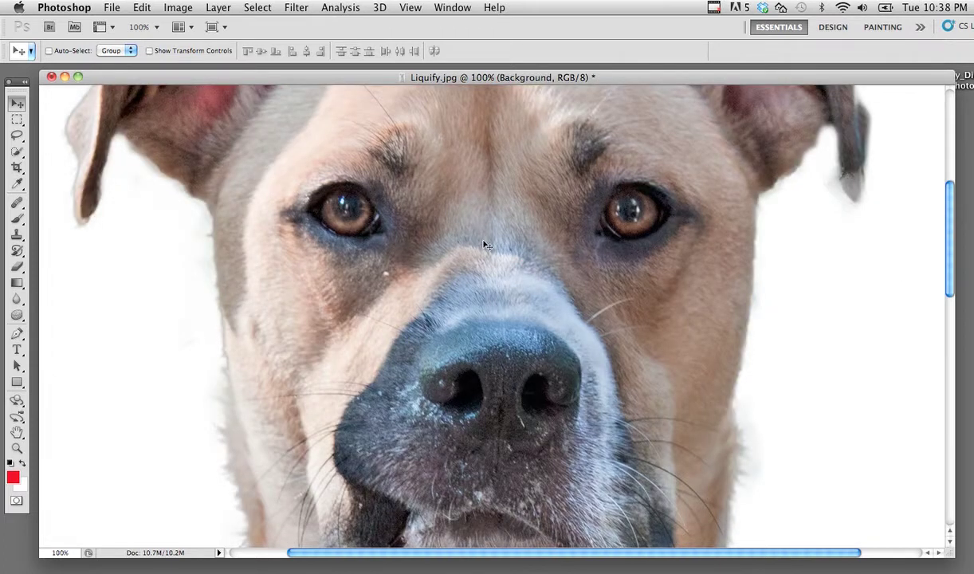
Zoom out and pan the canvas so the whole dog face is framed.
{"action": "key", "text": "ctrl+minus"}
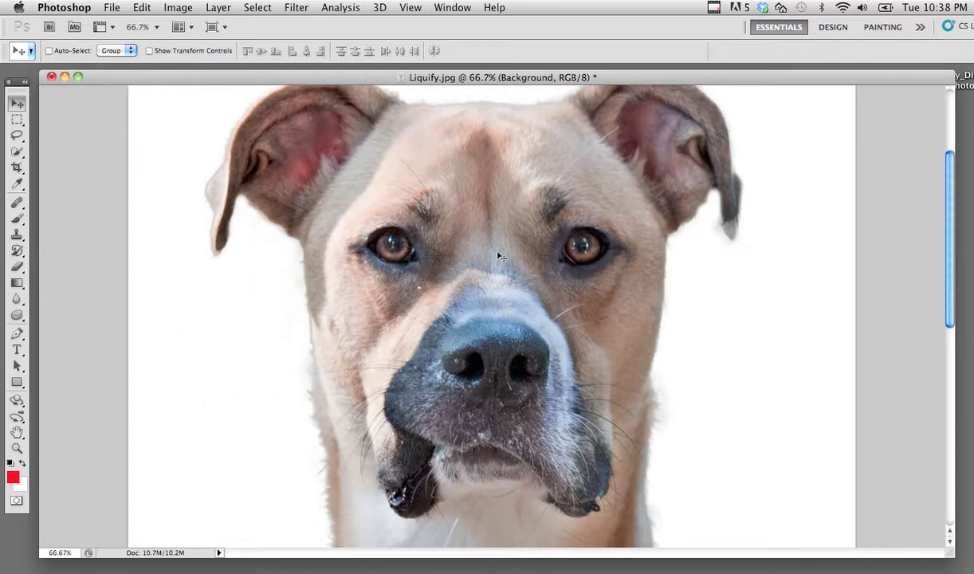
{"action": "mouse_move", "coordinate": [496, 242]}
{"action": "left_mouse_down"}
{"action": "mouse_move", "coordinate": [485, 278]}
{"action": "mouse_move", "coordinate": [479, 267]}
{"action": "mouse_move", "coordinate": [497, 250]}
{"action": "left_mouse_up"}
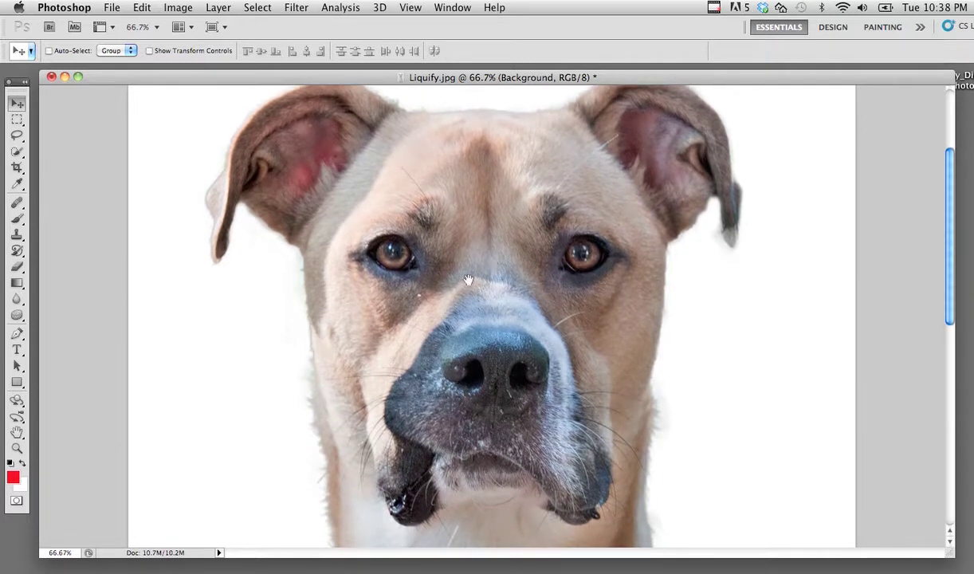
{"action": "left_click_drag", "start_coordinate": [501, 262], "coordinate": [516, 259]}
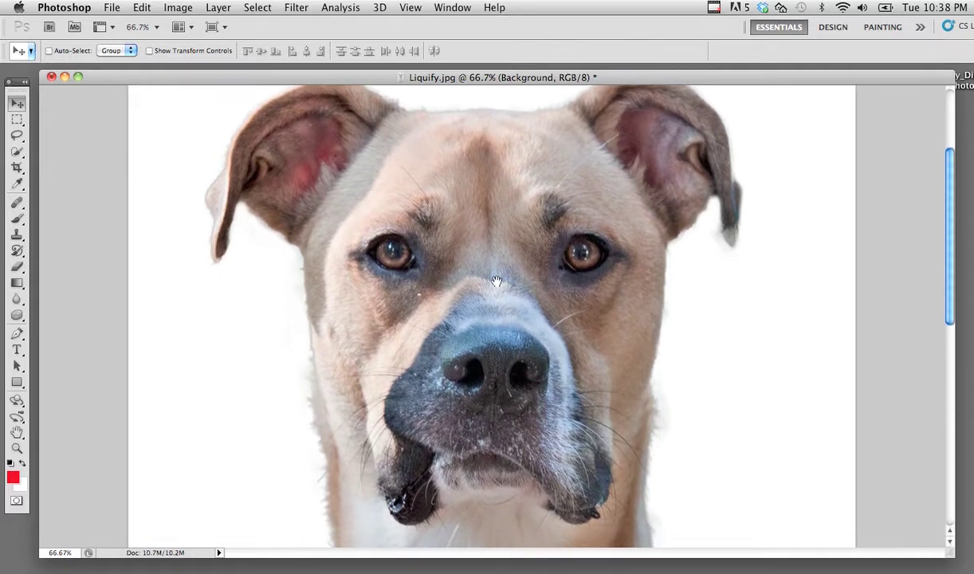
{"action": "left_click_drag", "start_coordinate": [497, 293], "coordinate": [495, 278]}
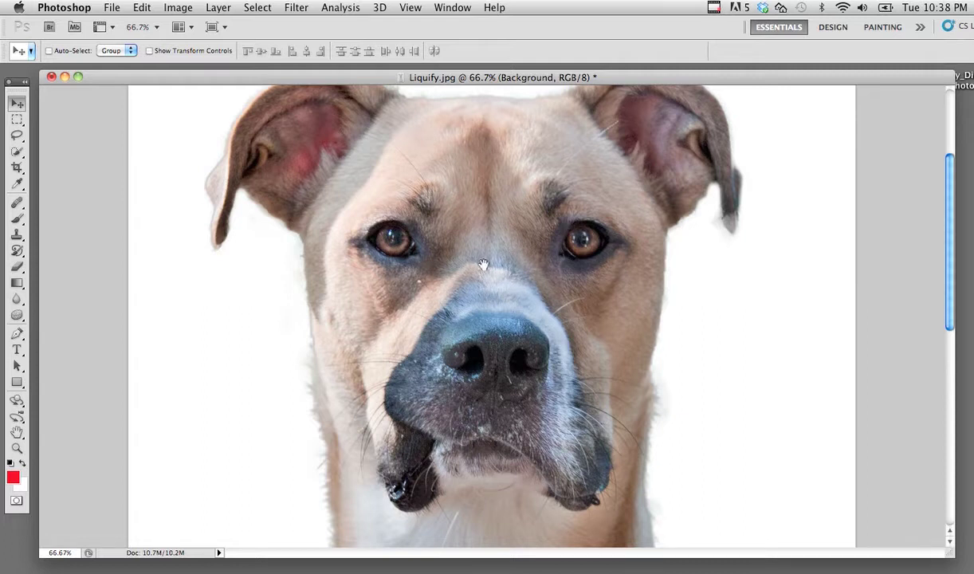
{"action": "left_click_drag", "start_coordinate": [484, 264], "coordinate": [479, 276]}
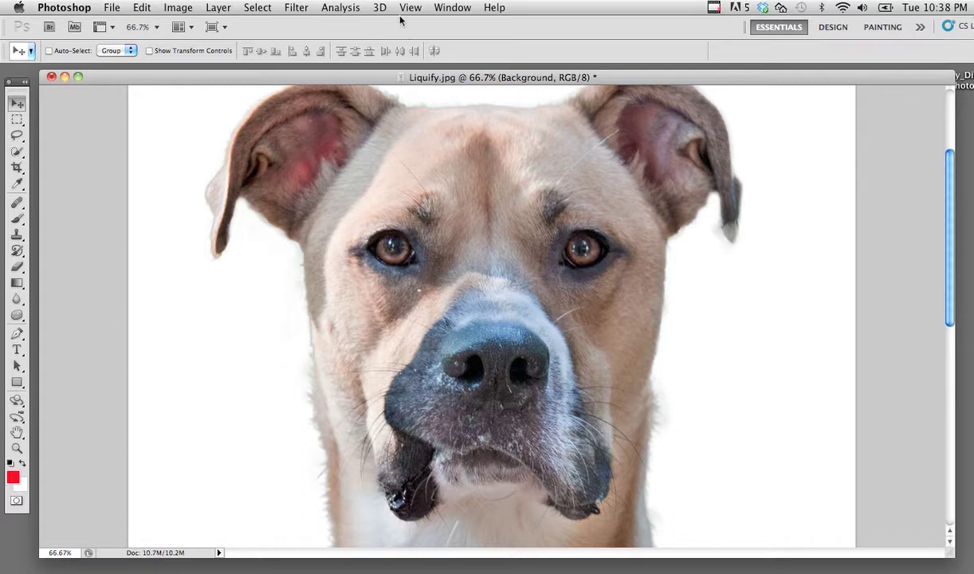
Open the photo in Liquify and zoom the preview to inspect the face.
{"action": "left_click", "coordinate": [296, 7]}
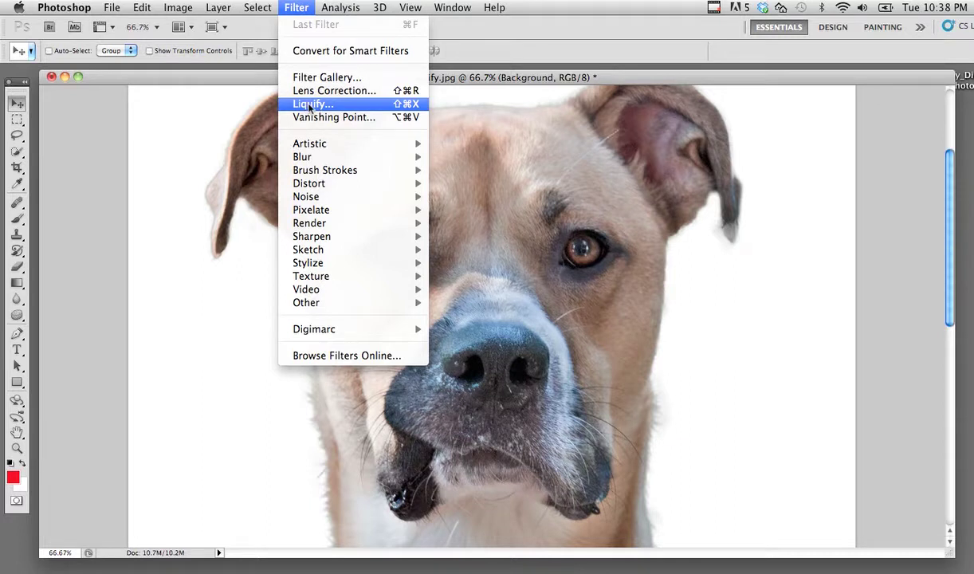
{"action": "left_click", "coordinate": [309, 104]}
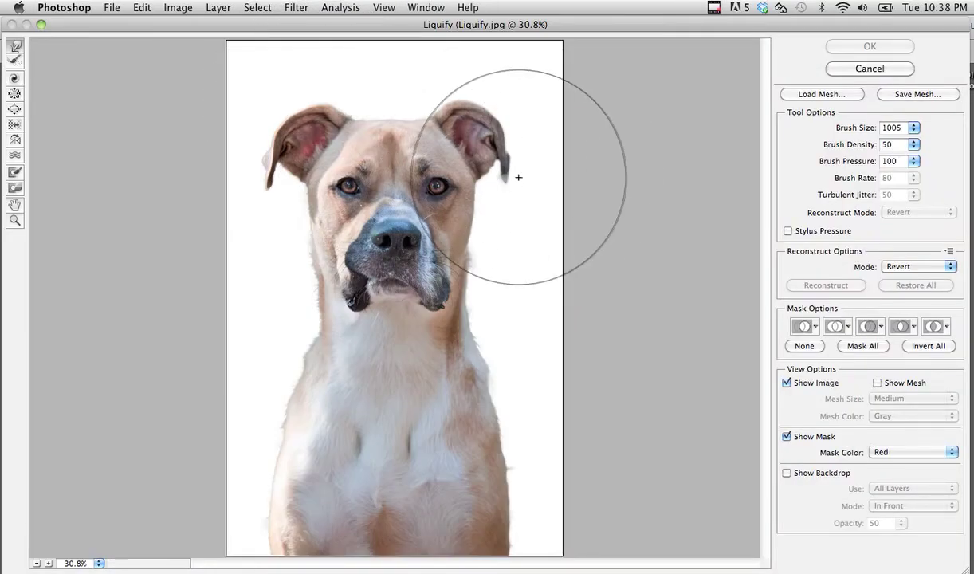
{"action": "key", "text": "z"}
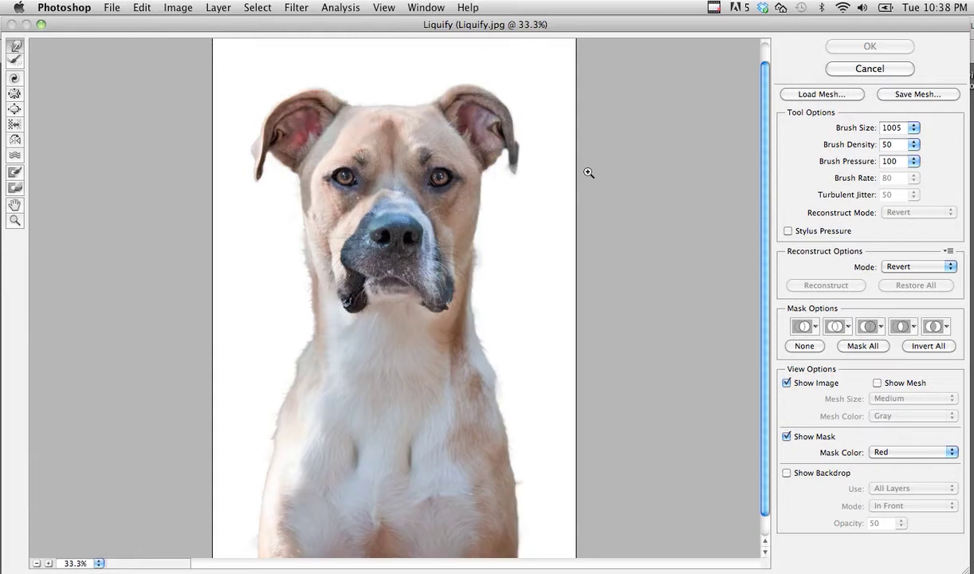
{"action": "left_click", "coordinate": [586, 174]}
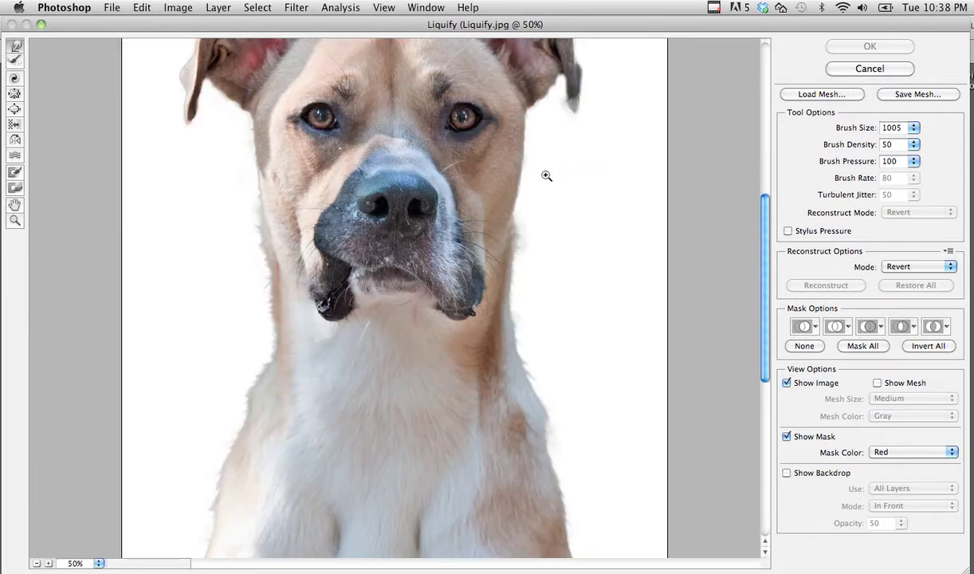
{"action": "left_click", "coordinate": [546, 176]}
{"action": "left_click", "coordinate": [546, 175]}
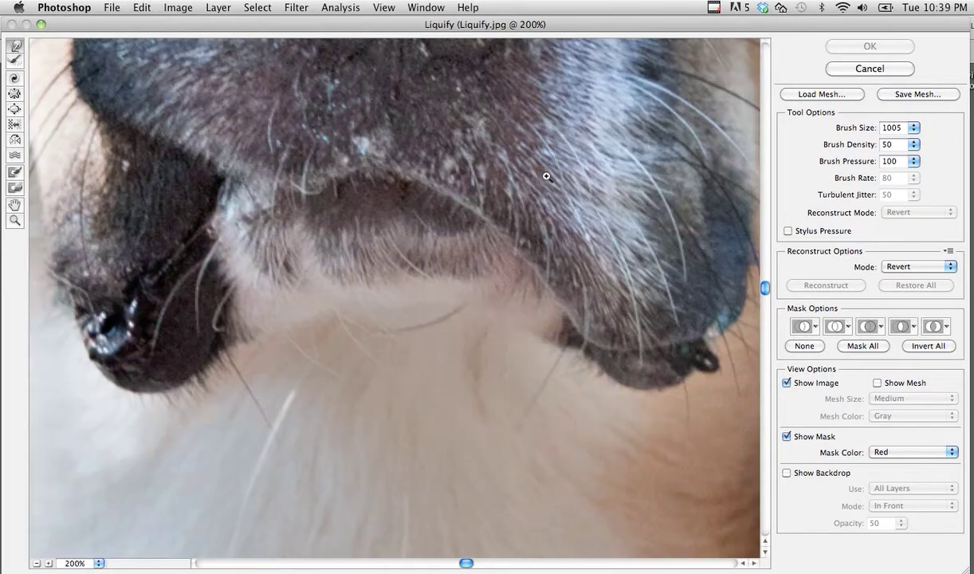
{"action": "left_click", "coordinate": [513, 170], "text": "alt"}
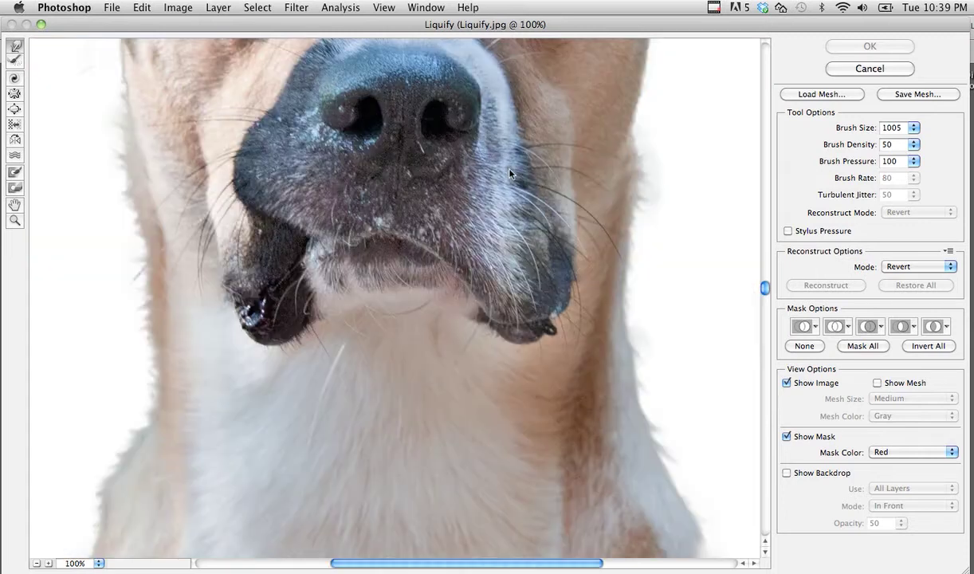
{"action": "mouse_move", "coordinate": [383, 151]}
{"action": "left_mouse_down"}
{"action": "mouse_move", "coordinate": [405, 181]}
{"action": "mouse_move", "coordinate": [412, 413]}
{"action": "left_mouse_up"}
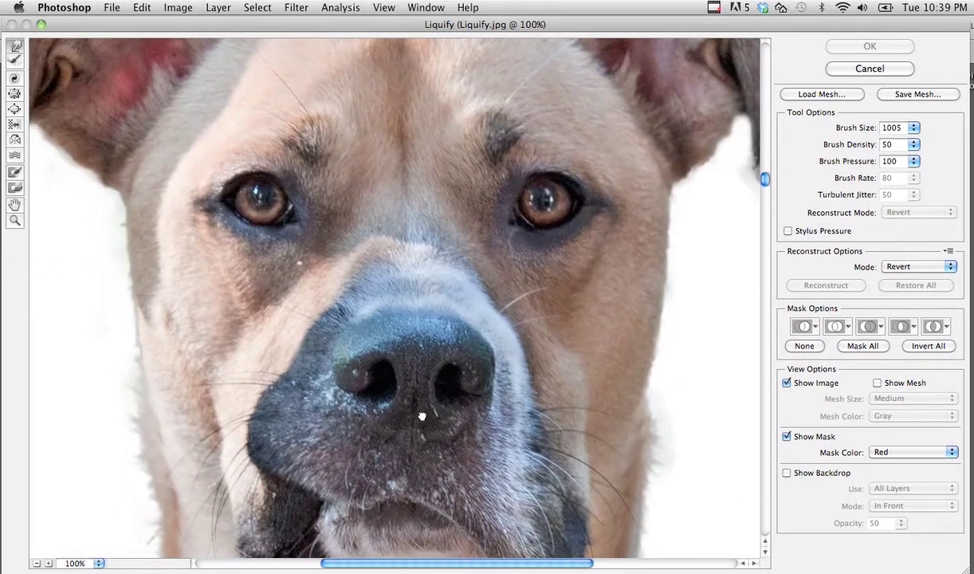
Shrink the Liquify brush size to 164 and test it on the right eye.
{"action": "left_click", "coordinate": [914, 129]}
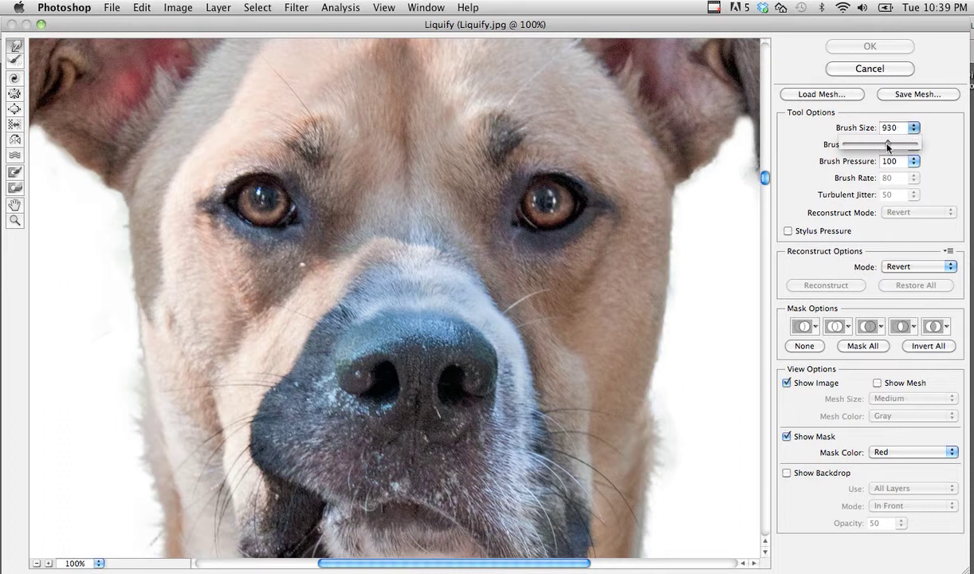
{"action": "mouse_move", "coordinate": [859, 149]}
{"action": "left_mouse_down"}
{"action": "mouse_move", "coordinate": [824, 153]}
{"action": "mouse_move", "coordinate": [860, 145]}
{"action": "left_mouse_up"}
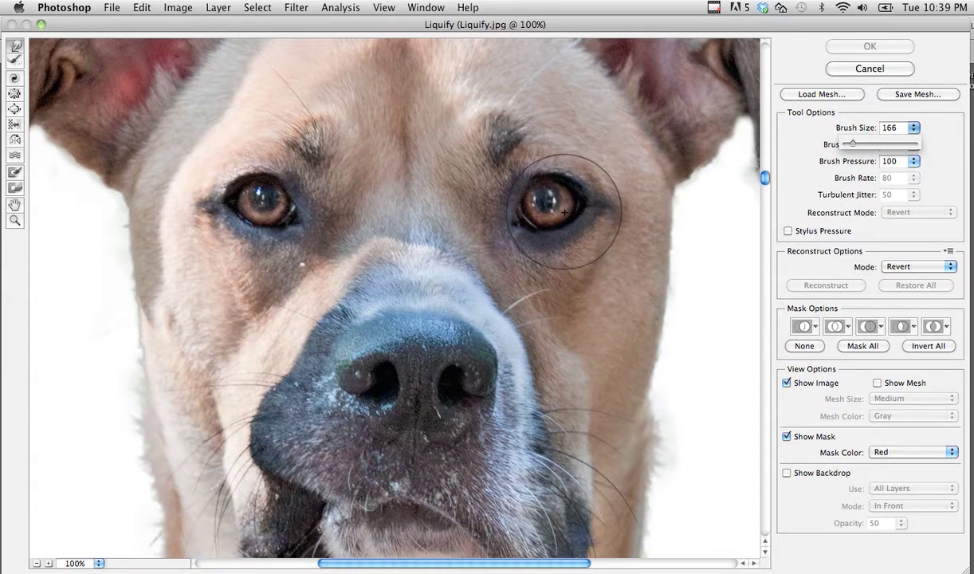
{"action": "key", "text": "bracketleft"}
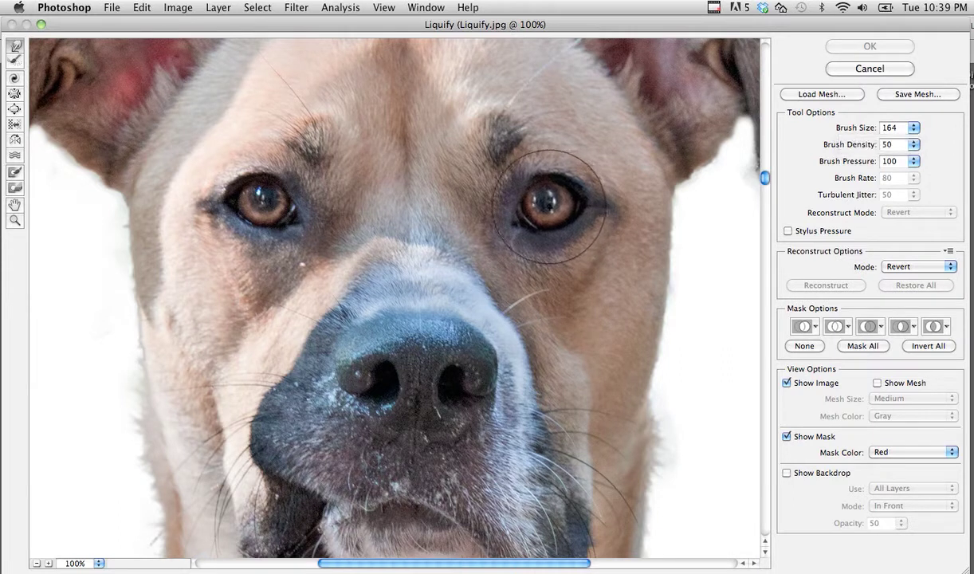
{"action": "left_click", "coordinate": [548, 203]}
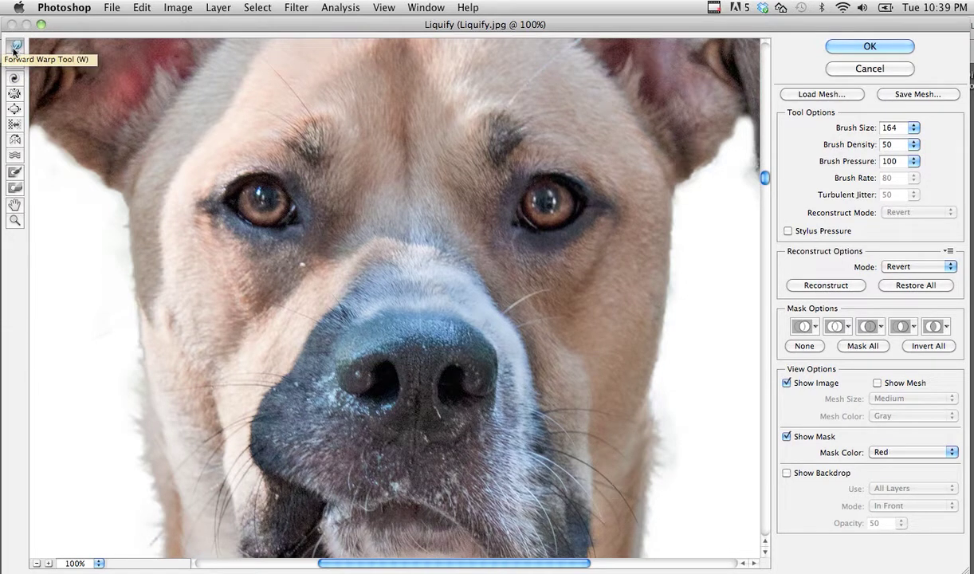
Bloat both of the dog's eyes with repeated Bloat tool clicks.
{"action": "left_click", "coordinate": [12, 111]}
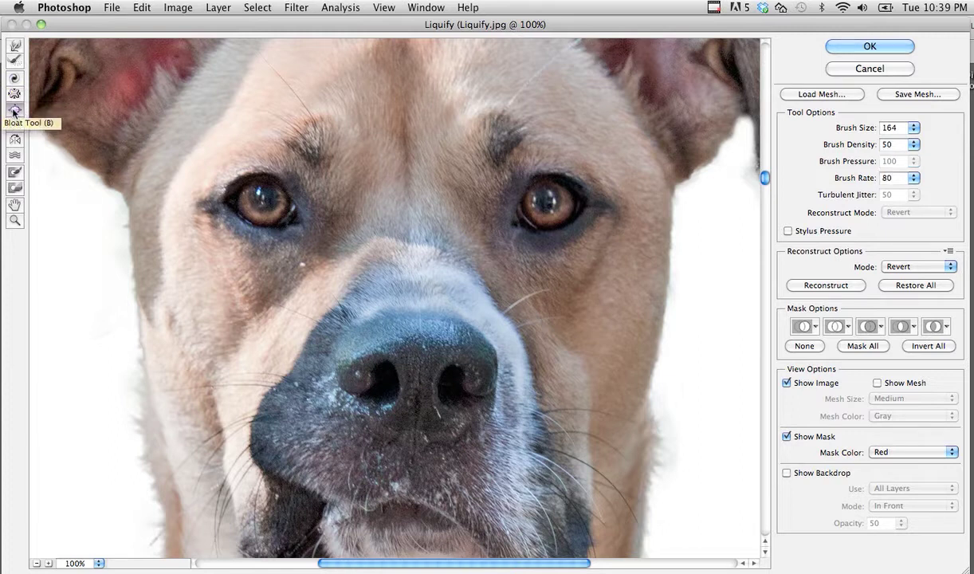
{"action": "left_click", "coordinate": [549, 200]}
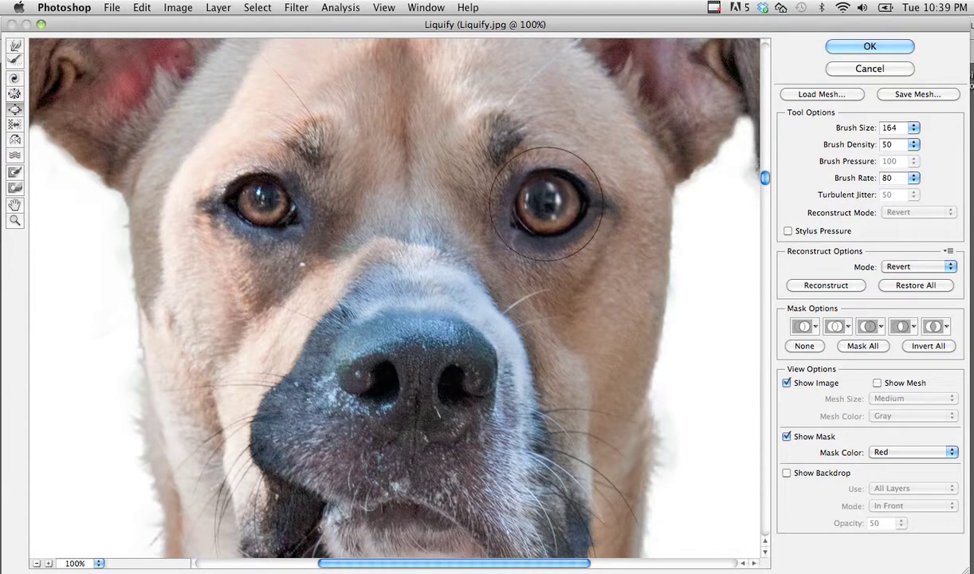
{"action": "left_click", "coordinate": [269, 199]}
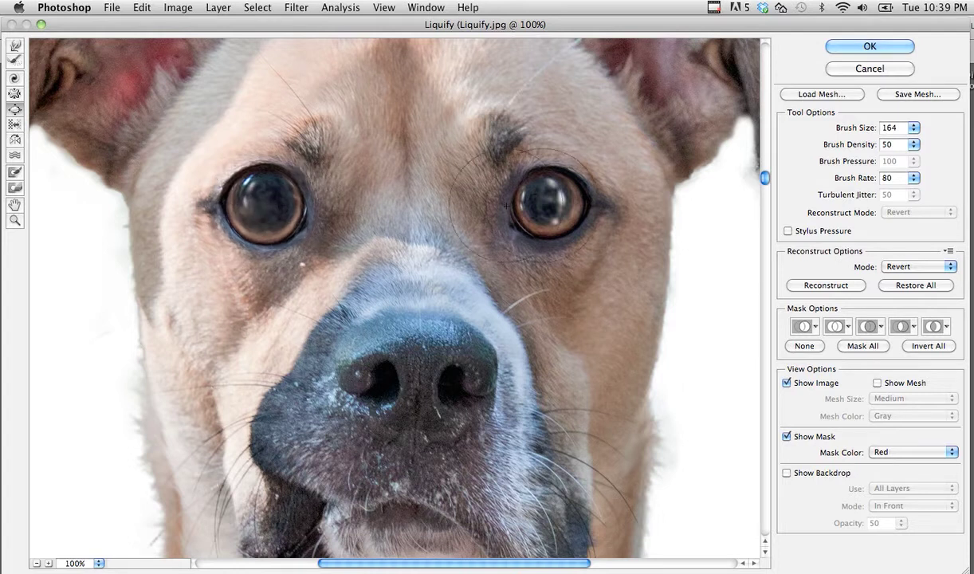
{"action": "left_click", "coordinate": [556, 200]}
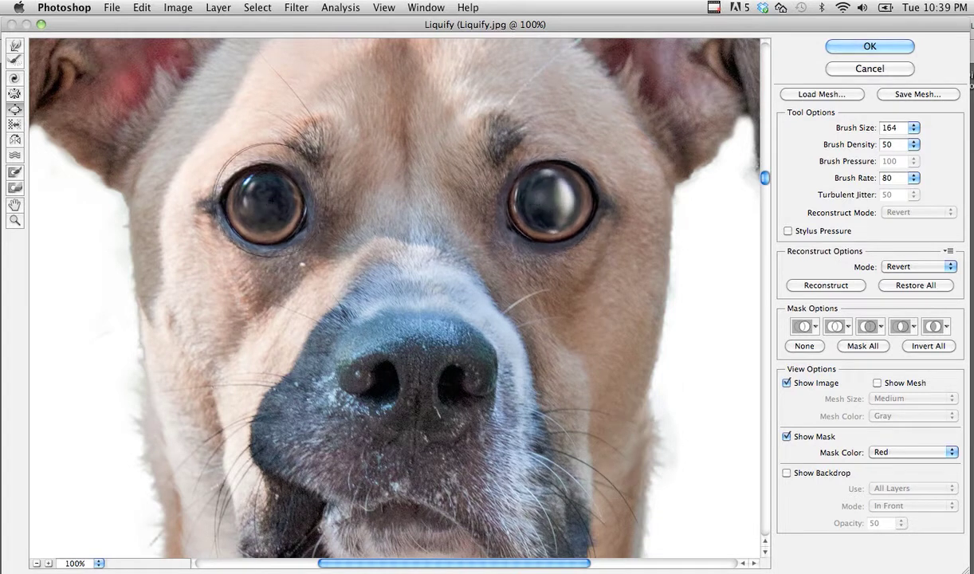
{"action": "left_click", "coordinate": [270, 196]}
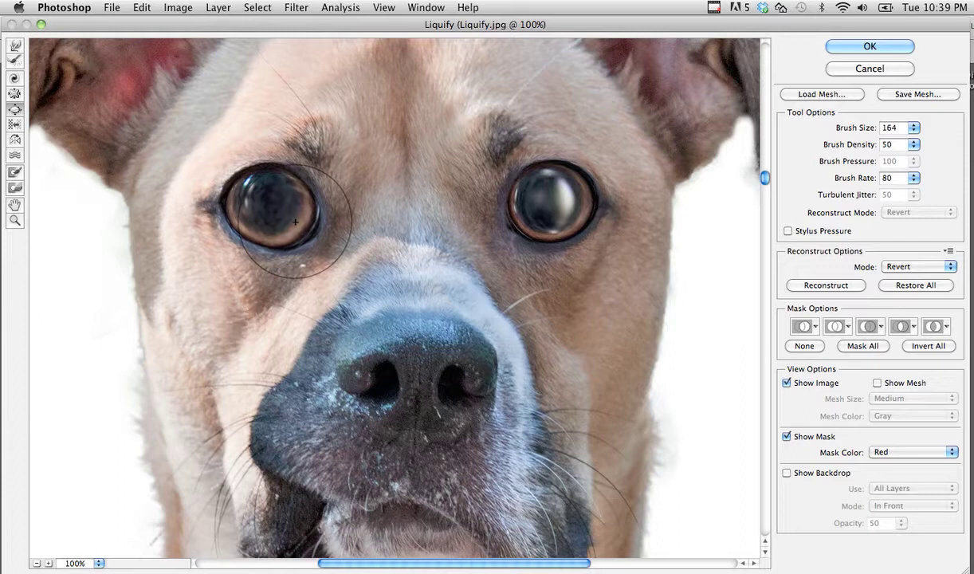
Swell both eyes bigger and rounder with Bloat strokes around their edges.
{"action": "left_click_drag", "start_coordinate": [288, 186], "coordinate": [267, 228]}
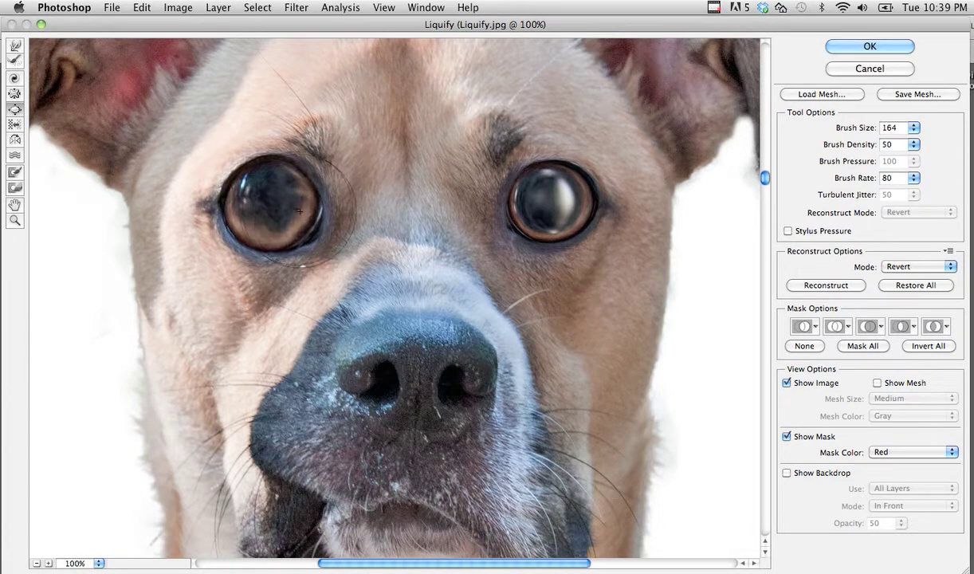
{"action": "mouse_move", "coordinate": [522, 175]}
{"action": "left_mouse_down"}
{"action": "mouse_move", "coordinate": [509, 204]}
{"action": "mouse_move", "coordinate": [564, 222]}
{"action": "mouse_move", "coordinate": [564, 204]}
{"action": "mouse_move", "coordinate": [558, 228]}
{"action": "left_mouse_up"}
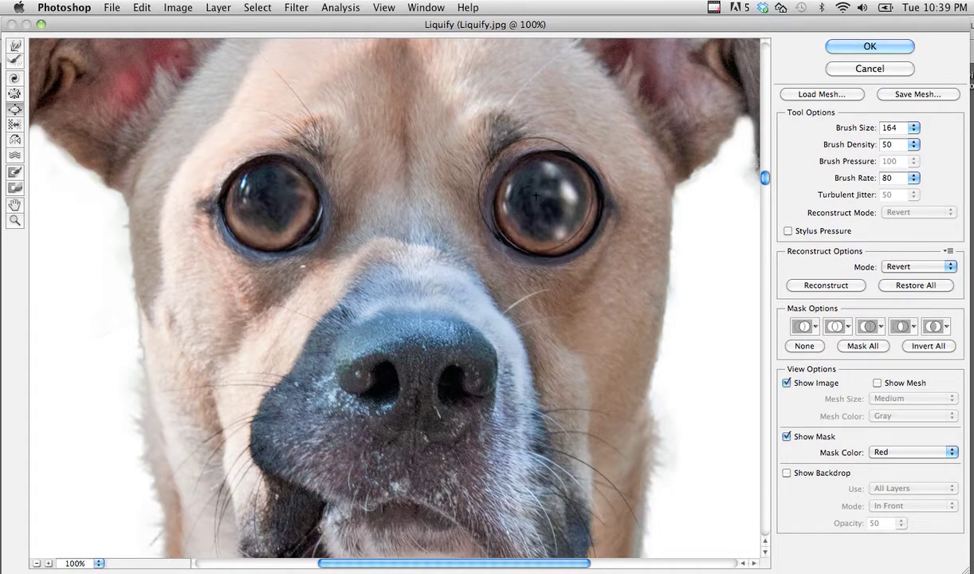
{"action": "mouse_move", "coordinate": [345, 190]}
{"action": "left_mouse_down"}
{"action": "mouse_move", "coordinate": [283, 217]}
{"action": "mouse_move", "coordinate": [300, 211]}
{"action": "left_mouse_up"}
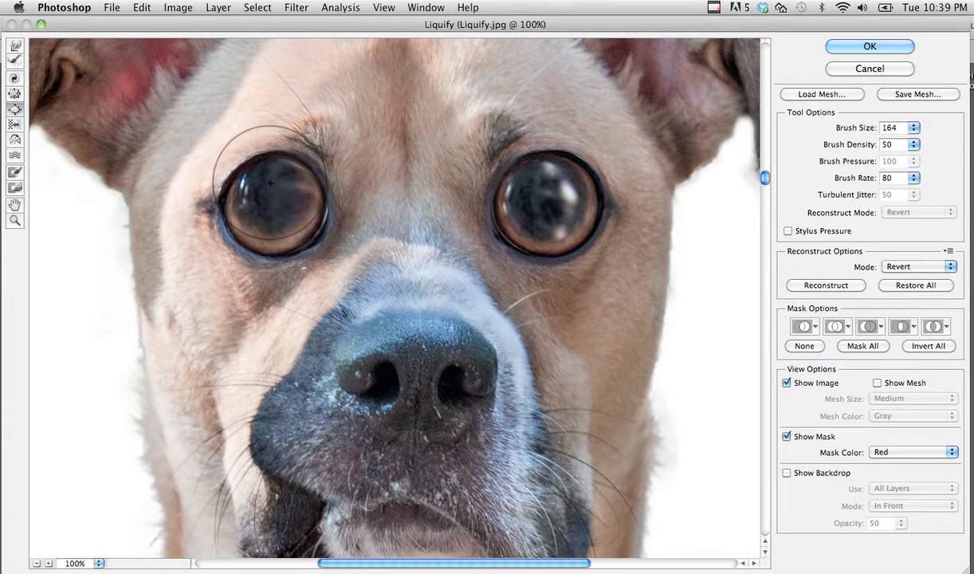
{"action": "mouse_move", "coordinate": [300, 211]}
{"action": "left_mouse_down"}
{"action": "mouse_move", "coordinate": [278, 185]}
{"action": "mouse_move", "coordinate": [285, 217]}
{"action": "left_mouse_up"}
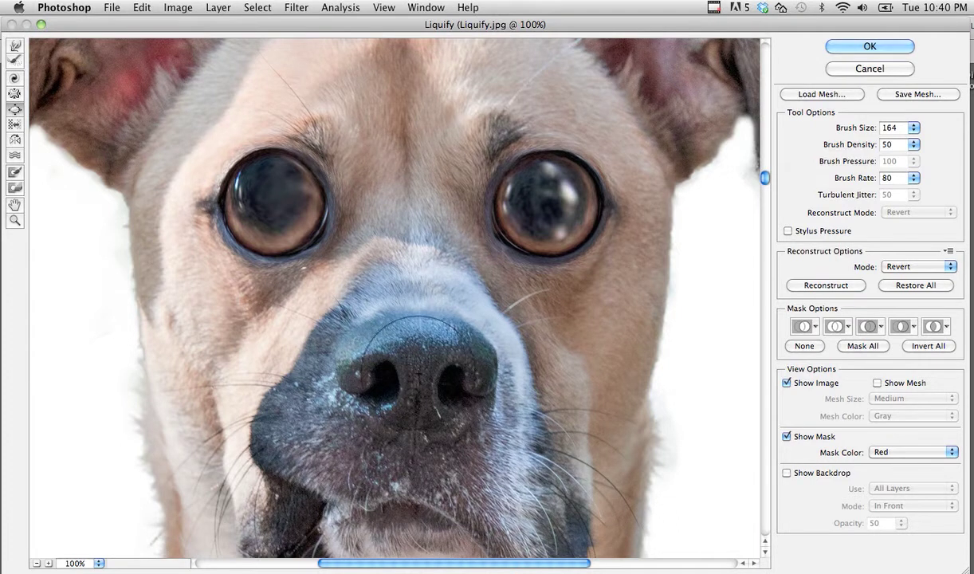
Puff up the dog's nose and nostrils, panning the preview as needed.
{"action": "mouse_move", "coordinate": [416, 370]}
{"action": "left_mouse_down"}
{"action": "mouse_move", "coordinate": [423, 307]}
{"action": "mouse_move", "coordinate": [467, 301]}
{"action": "mouse_move", "coordinate": [375, 299]}
{"action": "mouse_move", "coordinate": [474, 303]}
{"action": "mouse_move", "coordinate": [343, 295]}
{"action": "mouse_move", "coordinate": [471, 301]}
{"action": "left_mouse_up"}
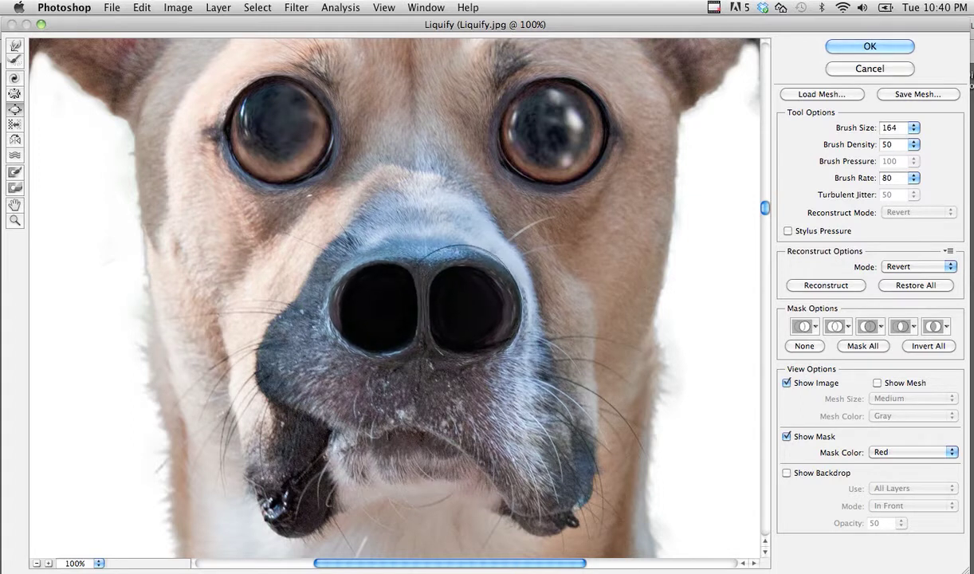
{"action": "left_click_drag", "start_coordinate": [414, 396], "coordinate": [434, 278]}
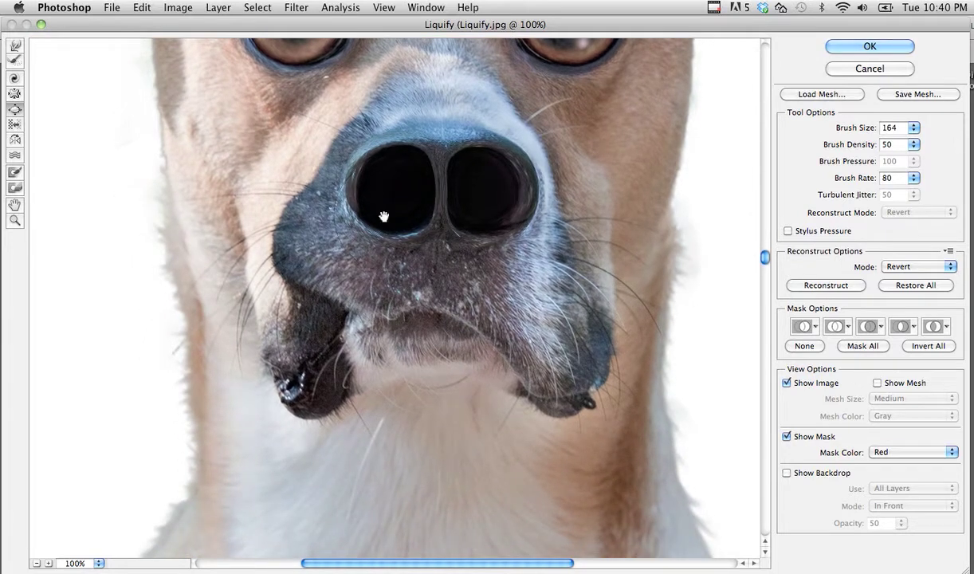
{"action": "scroll", "coordinate": [322, 341], "scroll_direction": "up", "scroll_amount": 5}
{"action": "scroll", "coordinate": [322, 347], "scroll_direction": "up", "scroll_amount": 1}
{"action": "left_click_drag", "start_coordinate": [323, 348], "coordinate": [289, 260]}
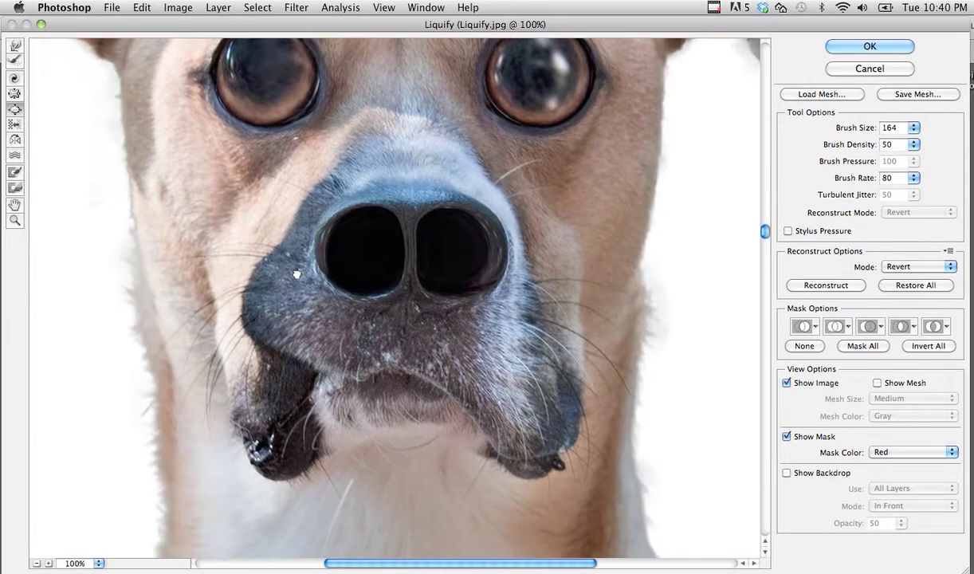
Pucker the fur over the mouth and lower lip, shrinking a brief Bloat swelling.
{"action": "left_click", "coordinate": [15, 94]}
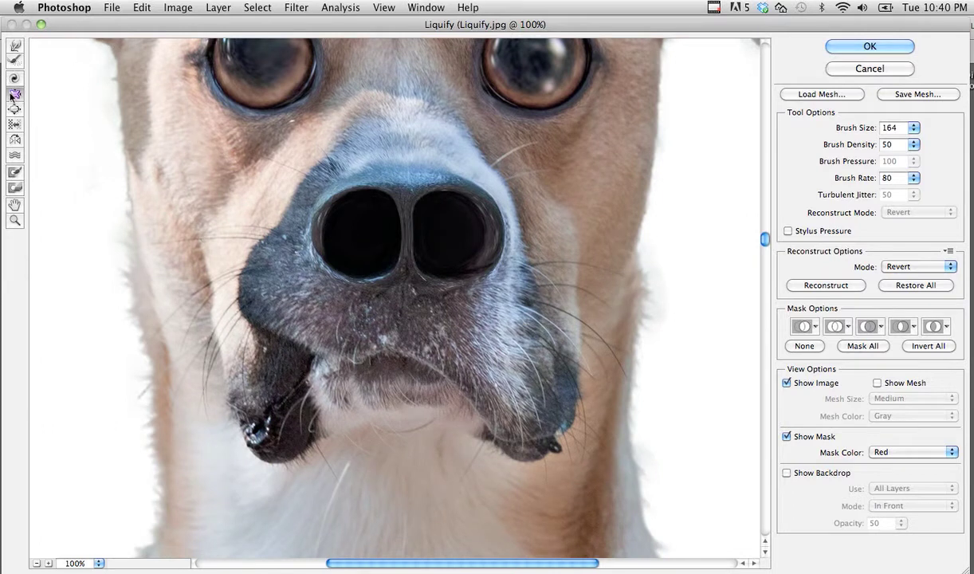
{"action": "left_click_drag", "start_coordinate": [393, 361], "coordinate": [391, 373]}
{"action": "left_click", "coordinate": [14, 109]}
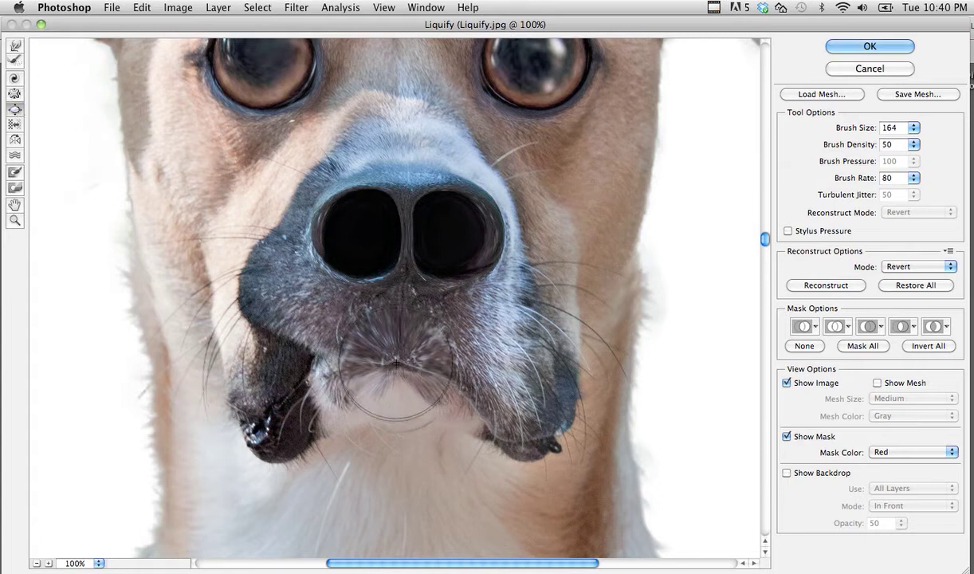
{"action": "left_click", "coordinate": [14, 93]}
{"action": "left_click_drag", "start_coordinate": [394, 363], "coordinate": [392, 361]}
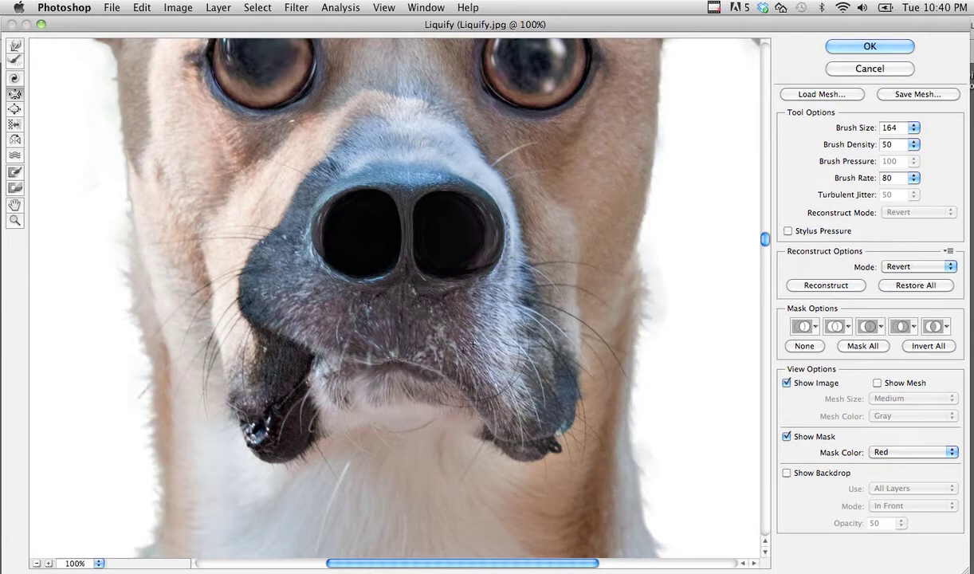
{"action": "left_click_drag", "start_coordinate": [369, 390], "coordinate": [392, 374]}
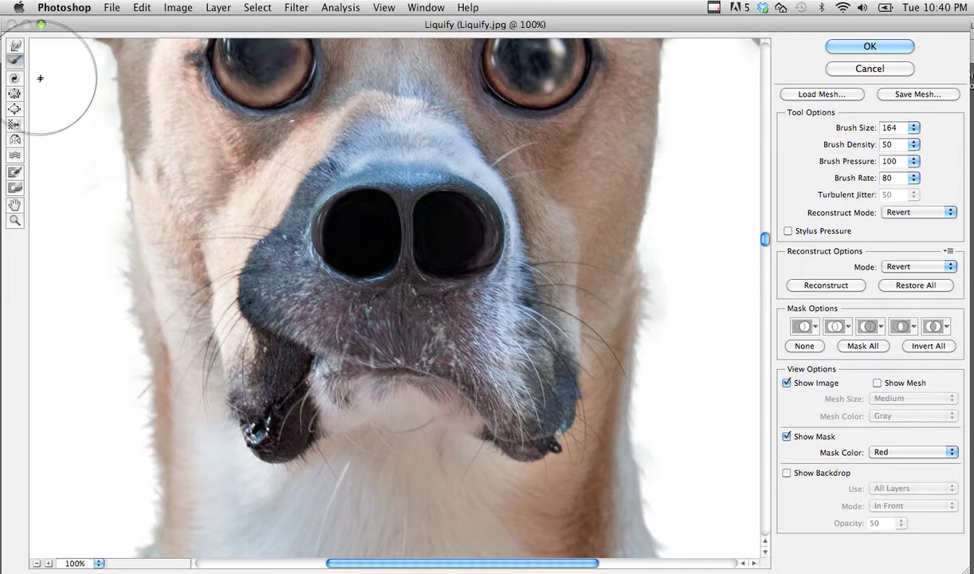
{"action": "left_click", "coordinate": [19, 49]}
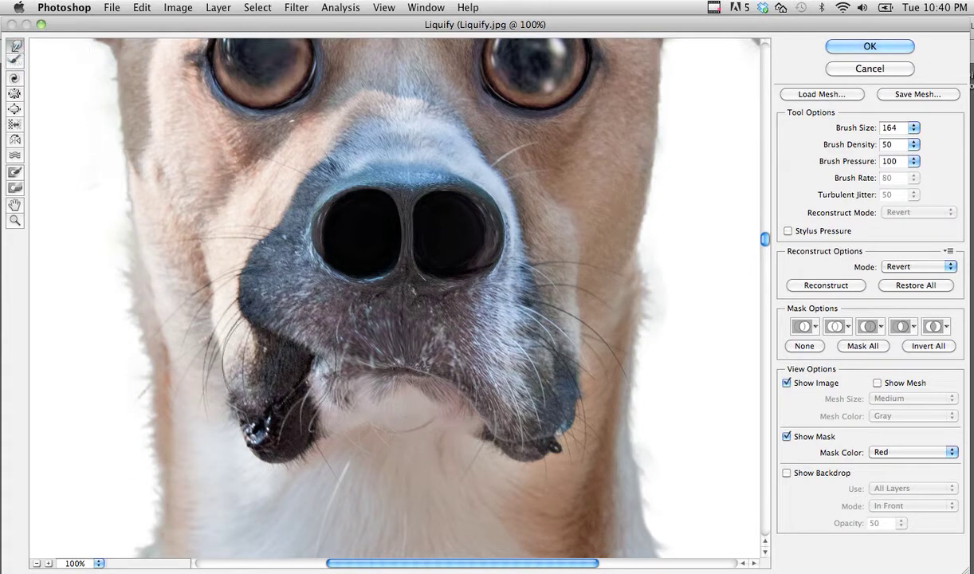
{"action": "left_click", "coordinate": [12, 61]}
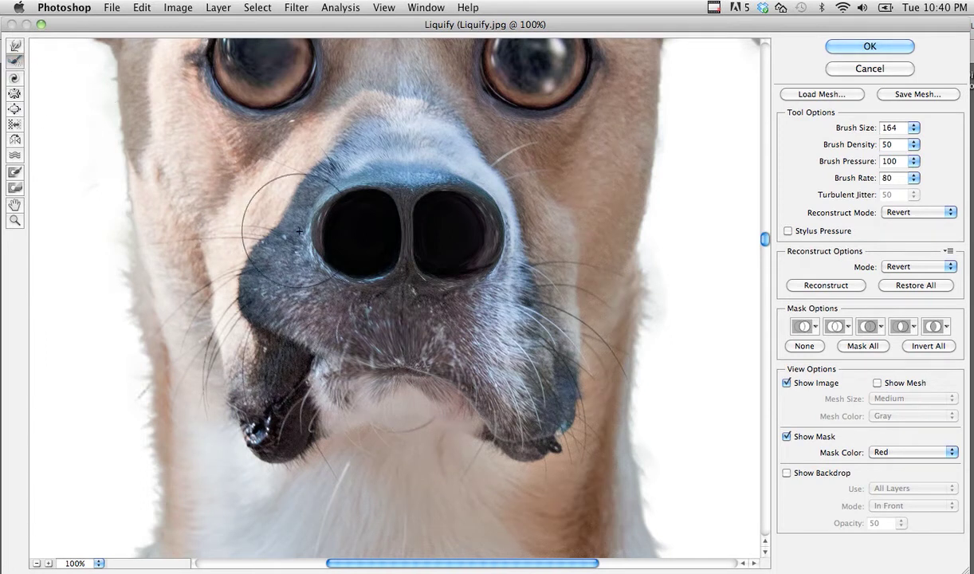
{"action": "left_click_drag", "start_coordinate": [334, 274], "coordinate": [352, 228]}
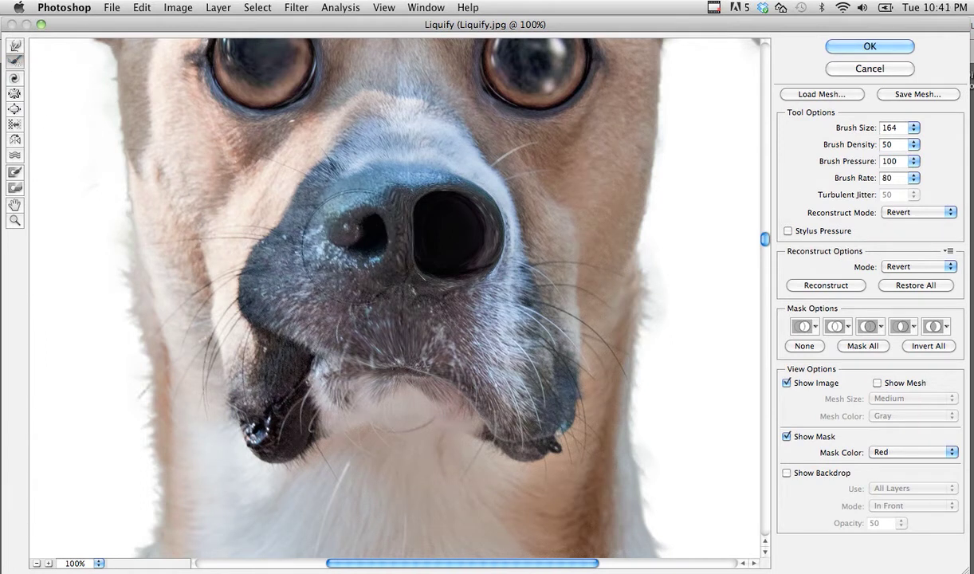
{"action": "key", "text": "ctrl+z"}
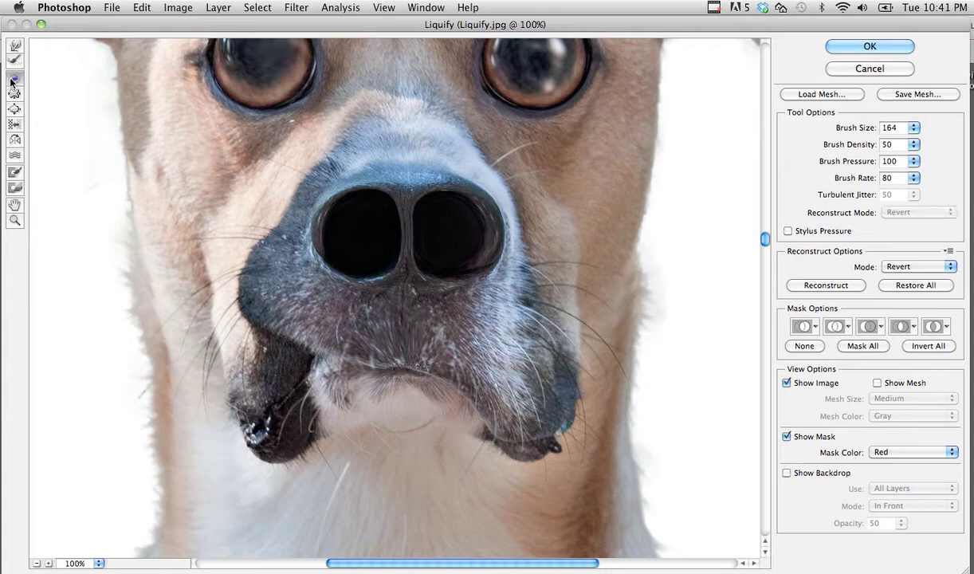
Twirl the fur at the left and right lip corners into curls.
{"action": "left_click_drag", "start_coordinate": [281, 440], "coordinate": [349, 460]}
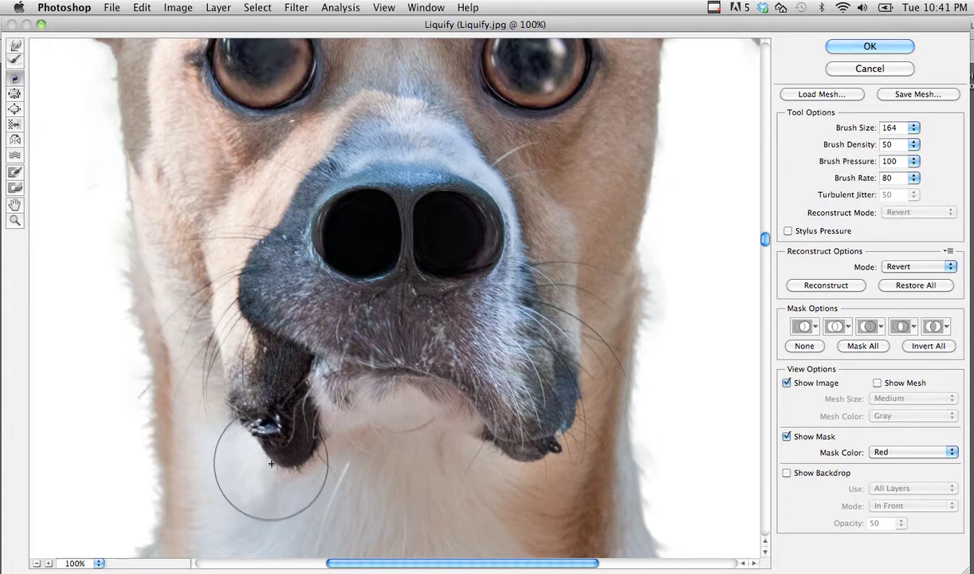
{"action": "left_click_drag", "start_coordinate": [510, 413], "coordinate": [516, 477]}
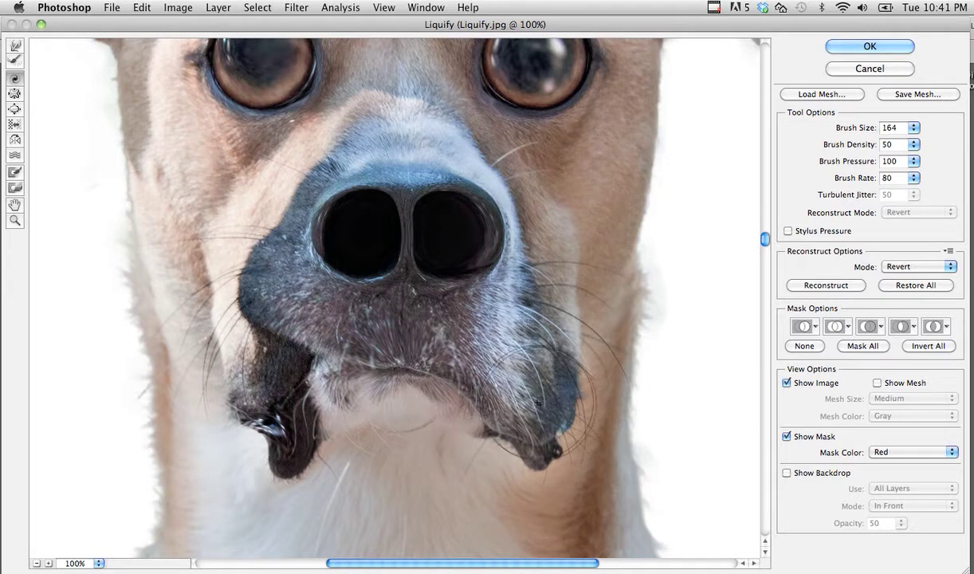
{"action": "left_click_drag", "start_coordinate": [537, 402], "coordinate": [555, 419]}
{"action": "left_click_drag", "start_coordinate": [257, 402], "coordinate": [239, 374]}
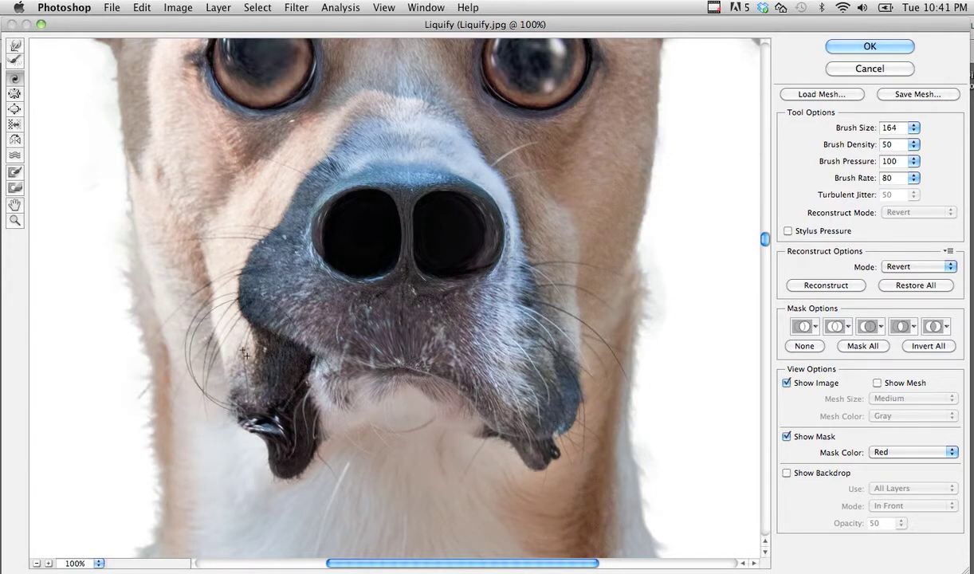
Forward Warp both dark lip folds downward into long jowls with rounded bottoms.
{"action": "left_click", "coordinate": [16, 48]}
{"action": "mouse_move", "coordinate": [297, 451]}
{"action": "left_mouse_down"}
{"action": "mouse_move", "coordinate": [287, 482]}
{"action": "mouse_move", "coordinate": [265, 457]}
{"action": "mouse_move", "coordinate": [282, 494]}
{"action": "mouse_move", "coordinate": [261, 478]}
{"action": "left_mouse_up"}
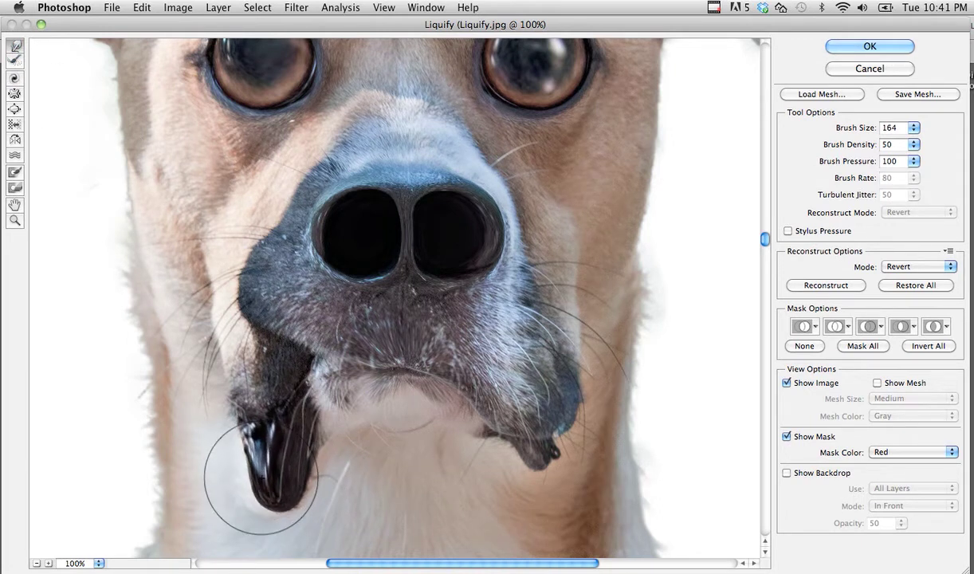
{"action": "mouse_move", "coordinate": [550, 464]}
{"action": "left_mouse_down"}
{"action": "mouse_move", "coordinate": [526, 489]}
{"action": "mouse_move", "coordinate": [516, 483]}
{"action": "mouse_move", "coordinate": [552, 463]}
{"action": "mouse_move", "coordinate": [504, 467]}
{"action": "mouse_move", "coordinate": [522, 474]}
{"action": "mouse_move", "coordinate": [518, 482]}
{"action": "mouse_move", "coordinate": [498, 459]}
{"action": "mouse_move", "coordinate": [502, 486]}
{"action": "mouse_move", "coordinate": [534, 500]}
{"action": "mouse_move", "coordinate": [511, 437]}
{"action": "mouse_move", "coordinate": [517, 487]}
{"action": "mouse_move", "coordinate": [530, 507]}
{"action": "mouse_move", "coordinate": [542, 502]}
{"action": "left_mouse_up"}
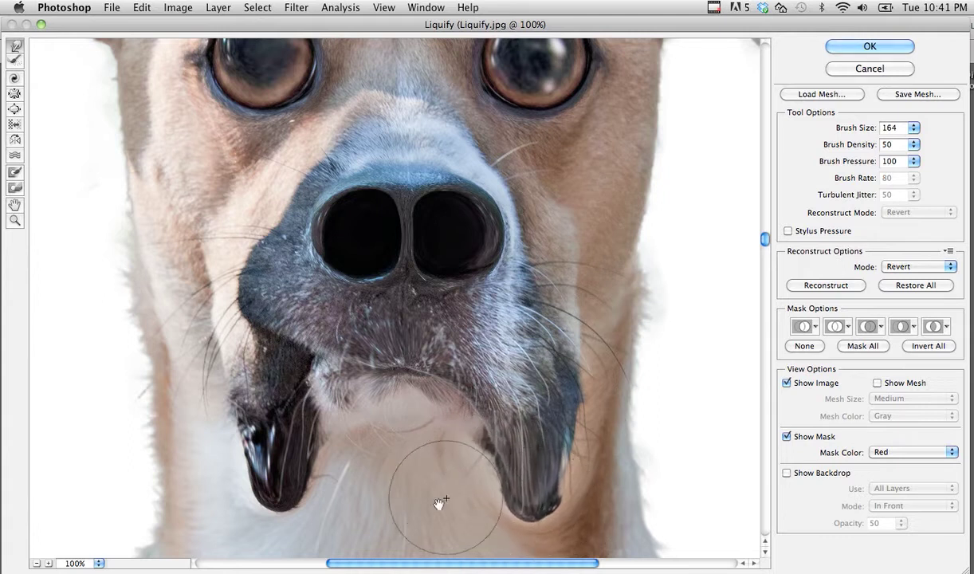
{"action": "left_click_drag", "start_coordinate": [440, 503], "coordinate": [428, 443]}
{"action": "mouse_move", "coordinate": [257, 418]}
{"action": "left_mouse_down"}
{"action": "mouse_move", "coordinate": [272, 424]}
{"action": "mouse_move", "coordinate": [267, 414]}
{"action": "mouse_move", "coordinate": [272, 435]}
{"action": "left_mouse_up"}
{"action": "left_click_drag", "start_coordinate": [510, 457], "coordinate": [539, 440]}
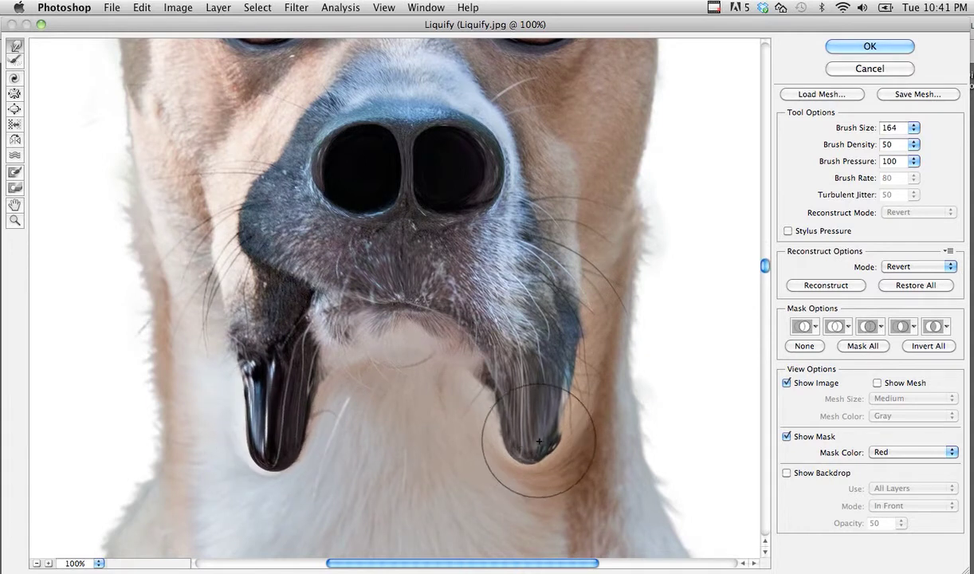
{"action": "mouse_move", "coordinate": [376, 403]}
{"action": "left_mouse_down"}
{"action": "mouse_move", "coordinate": [373, 491]}
{"action": "mouse_move", "coordinate": [365, 417]}
{"action": "left_mouse_up"}
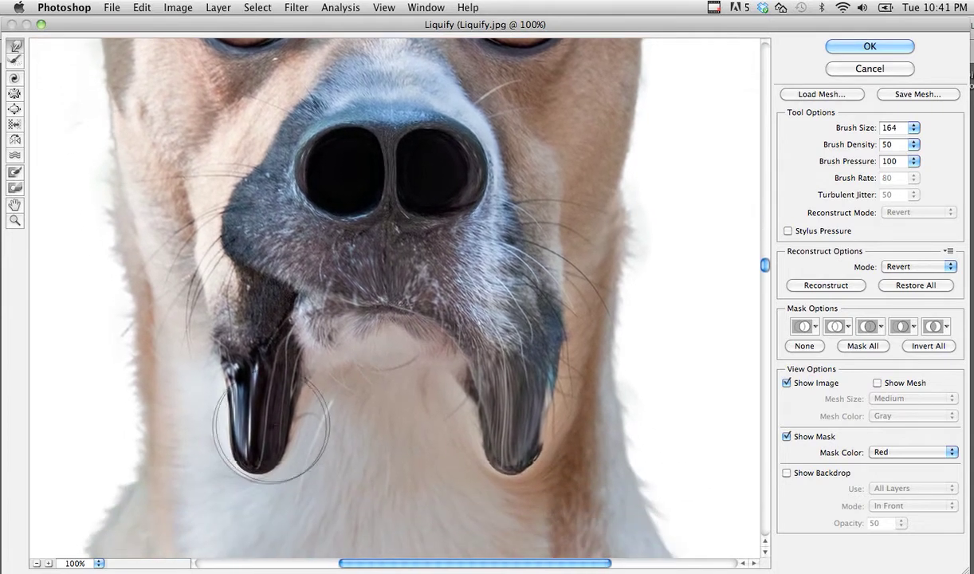
{"action": "left_click_drag", "start_coordinate": [271, 425], "coordinate": [258, 454]}
{"action": "left_click_drag", "start_coordinate": [518, 455], "coordinate": [515, 451]}
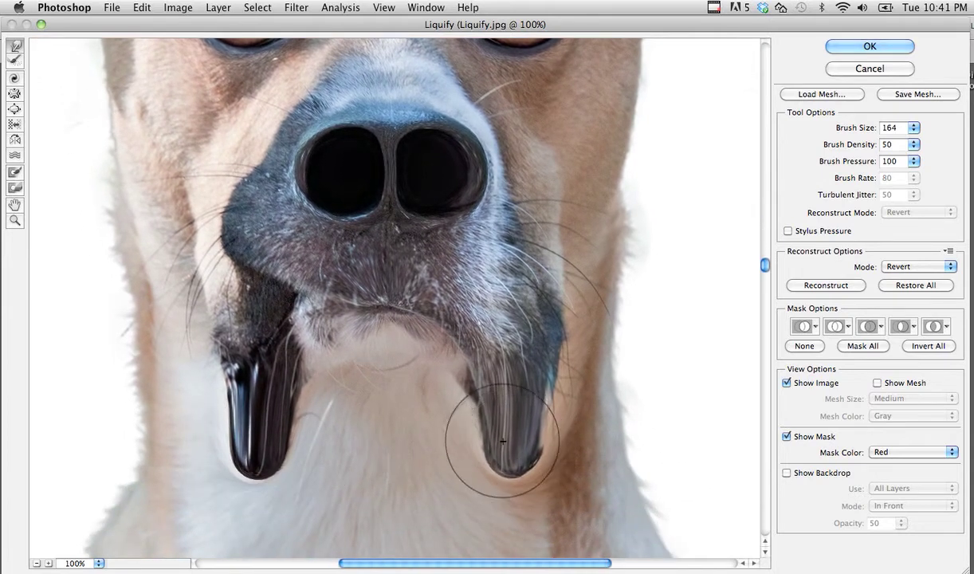
Push the right and left edges of the dog's neck inward.
{"action": "key", "text": "ctrl+minus"}
{"action": "key", "text": "ctrl+minus"}
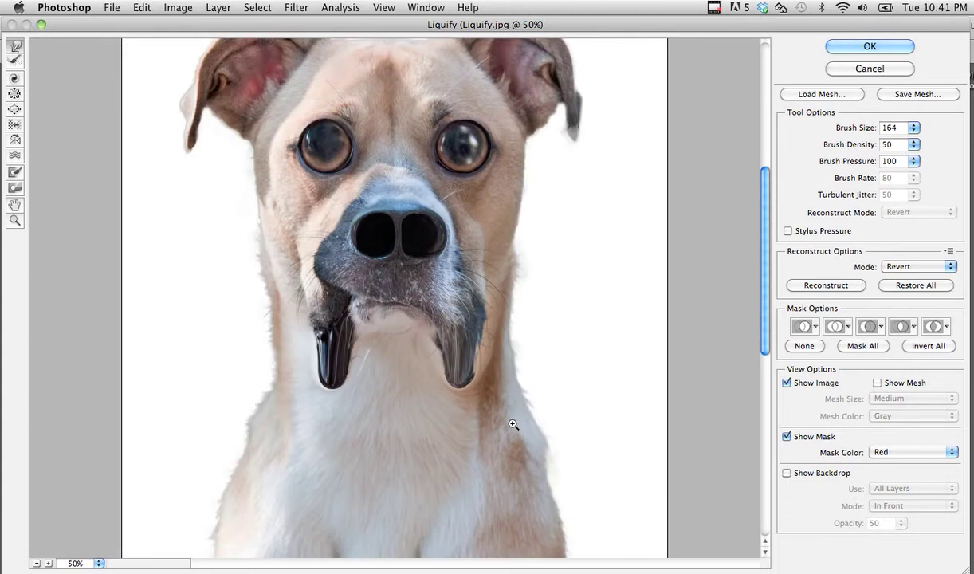
{"action": "key", "text": "ctrl+minus"}
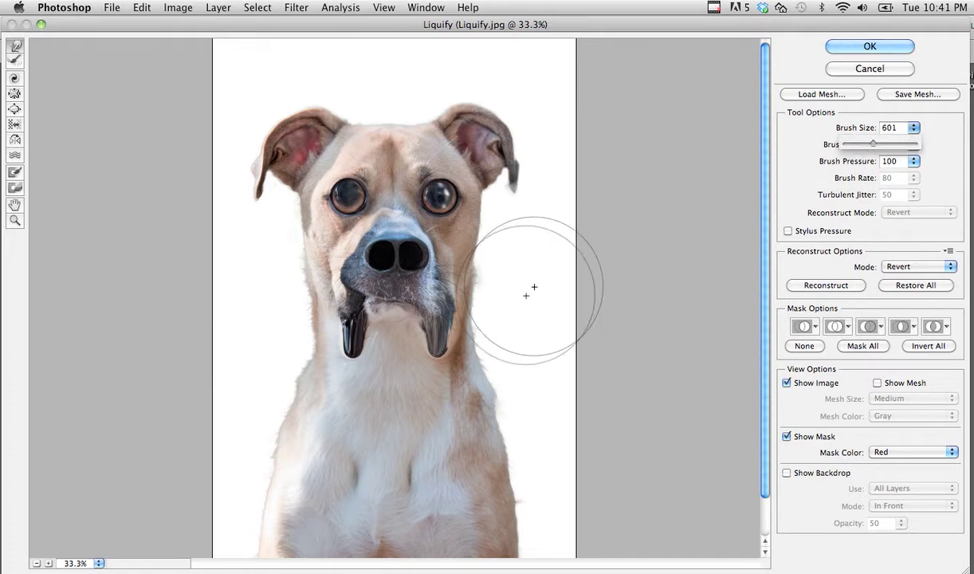
{"action": "mouse_move", "coordinate": [505, 382]}
{"action": "left_mouse_down"}
{"action": "mouse_move", "coordinate": [468, 383]}
{"action": "mouse_move", "coordinate": [507, 454]}
{"action": "left_mouse_up"}
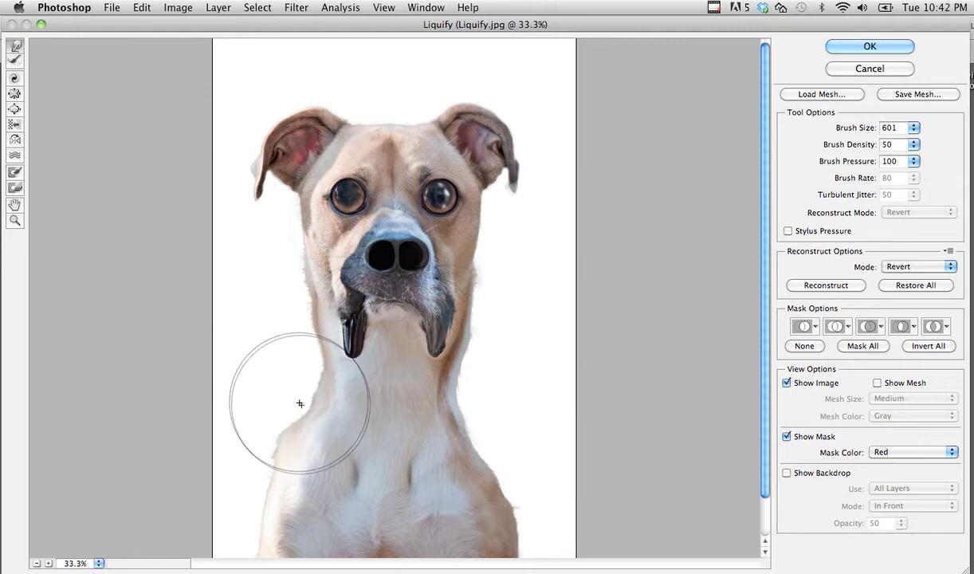
{"action": "mouse_move", "coordinate": [299, 403]}
{"action": "left_mouse_down"}
{"action": "mouse_move", "coordinate": [287, 456]}
{"action": "mouse_move", "coordinate": [308, 433]}
{"action": "mouse_move", "coordinate": [310, 407]}
{"action": "left_mouse_up"}
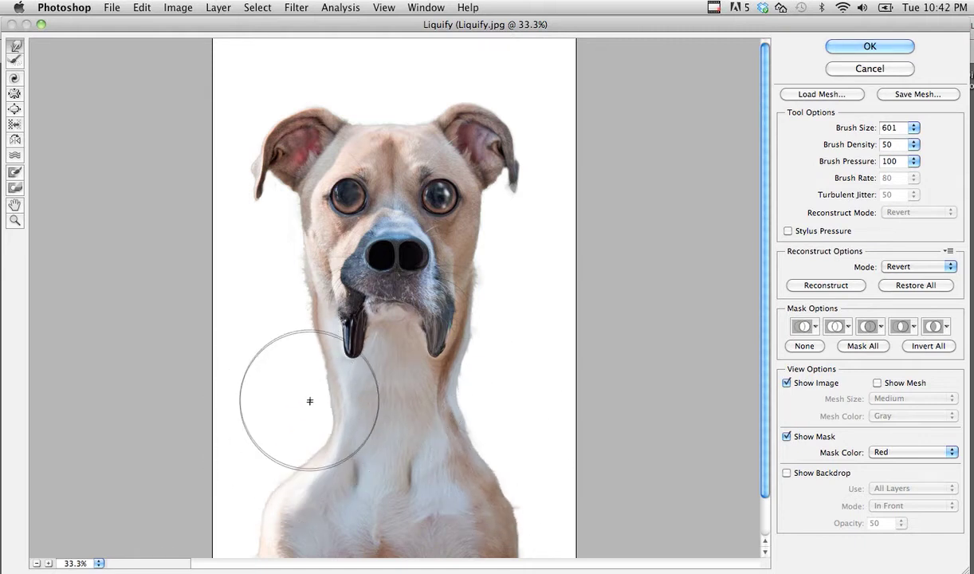
{"action": "left_click_drag", "start_coordinate": [469, 404], "coordinate": [412, 413]}
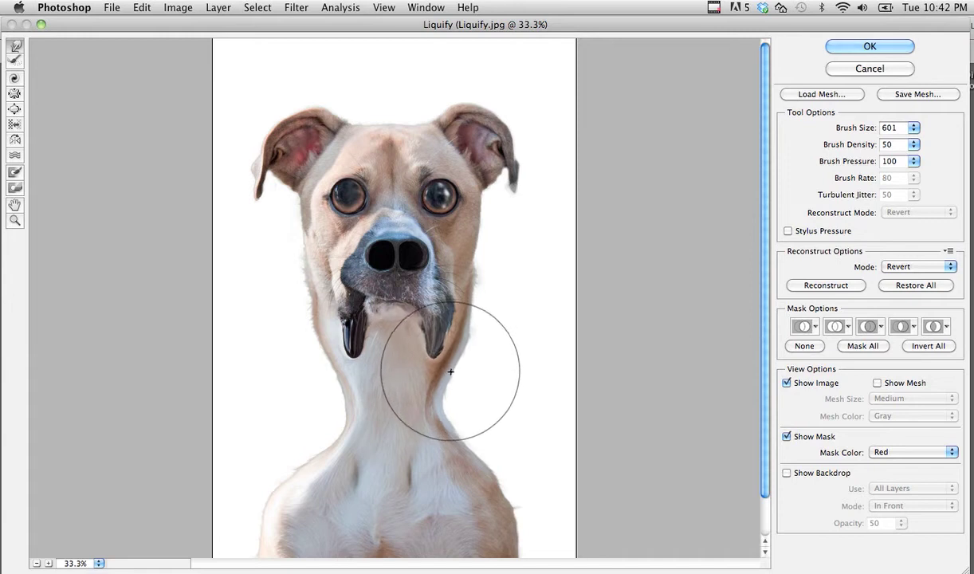
{"action": "left_click_drag", "start_coordinate": [465, 341], "coordinate": [458, 355]}
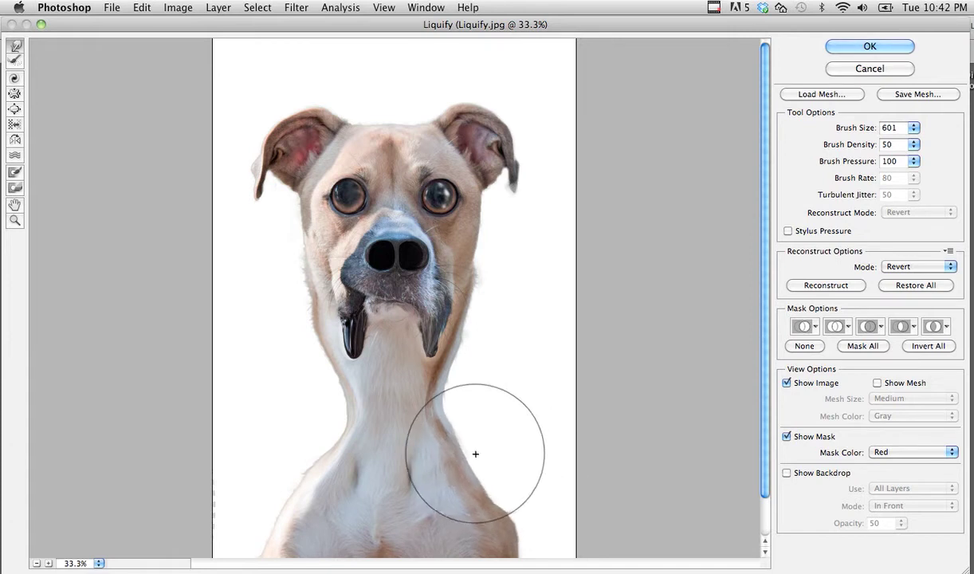
{"action": "mouse_move", "coordinate": [475, 454]}
{"action": "left_mouse_down"}
{"action": "mouse_move", "coordinate": [456, 441]}
{"action": "mouse_move", "coordinate": [426, 447]}
{"action": "left_mouse_up"}
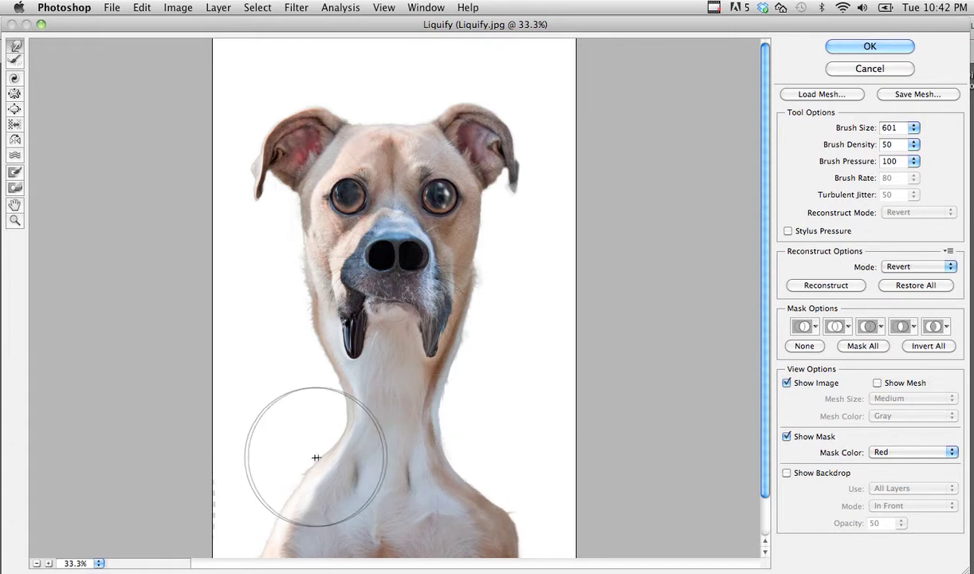
Slim the neck further from both sides and stretch it down from the shoulders.
{"action": "mouse_move", "coordinate": [315, 457]}
{"action": "left_mouse_down"}
{"action": "mouse_move", "coordinate": [316, 468]}
{"action": "mouse_move", "coordinate": [455, 441]}
{"action": "mouse_move", "coordinate": [455, 432]}
{"action": "left_mouse_up"}
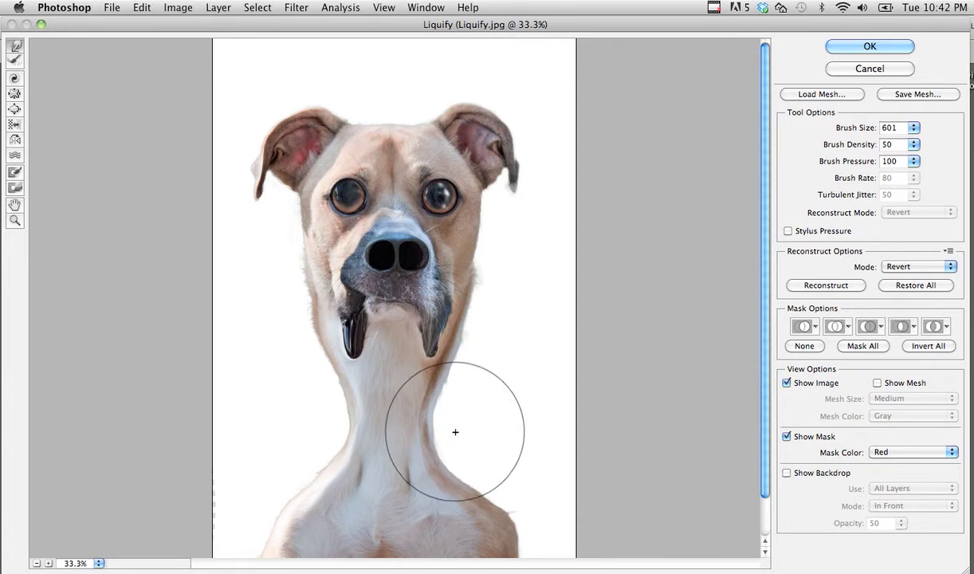
{"action": "mouse_move", "coordinate": [355, 429]}
{"action": "left_mouse_down"}
{"action": "mouse_move", "coordinate": [329, 429]}
{"action": "mouse_move", "coordinate": [439, 426]}
{"action": "mouse_move", "coordinate": [441, 412]}
{"action": "mouse_move", "coordinate": [440, 445]}
{"action": "left_mouse_up"}
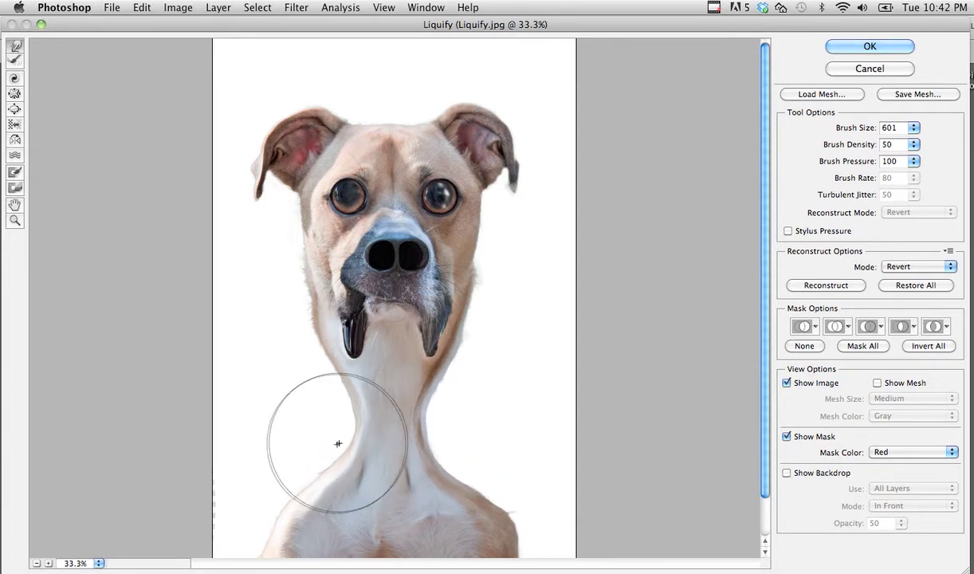
{"action": "left_click_drag", "start_coordinate": [322, 456], "coordinate": [340, 429]}
{"action": "mouse_move", "coordinate": [455, 422]}
{"action": "left_mouse_down"}
{"action": "mouse_move", "coordinate": [443, 406]}
{"action": "mouse_move", "coordinate": [443, 447]}
{"action": "left_mouse_up"}
{"action": "left_click_drag", "start_coordinate": [325, 420], "coordinate": [332, 413]}
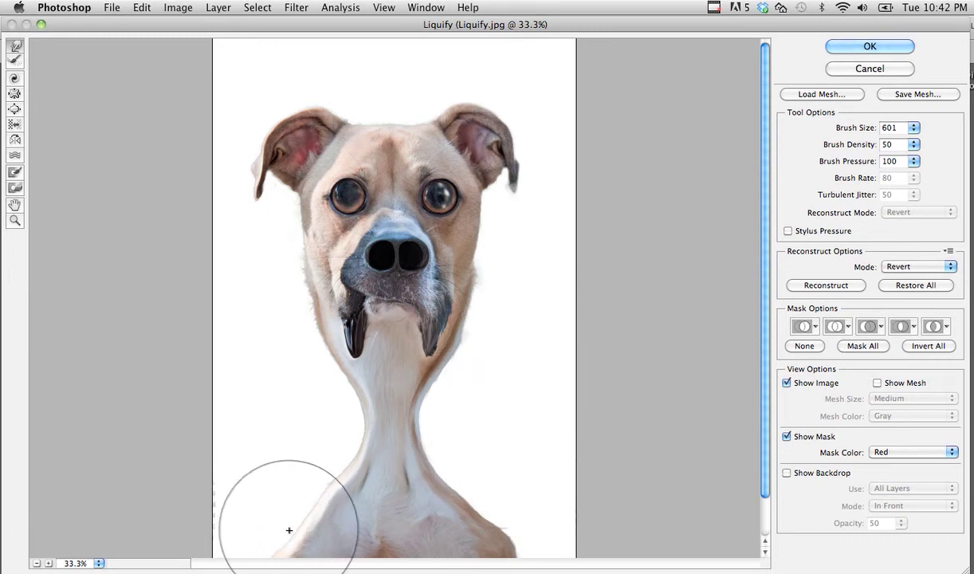
{"action": "left_click_drag", "start_coordinate": [272, 515], "coordinate": [383, 484]}
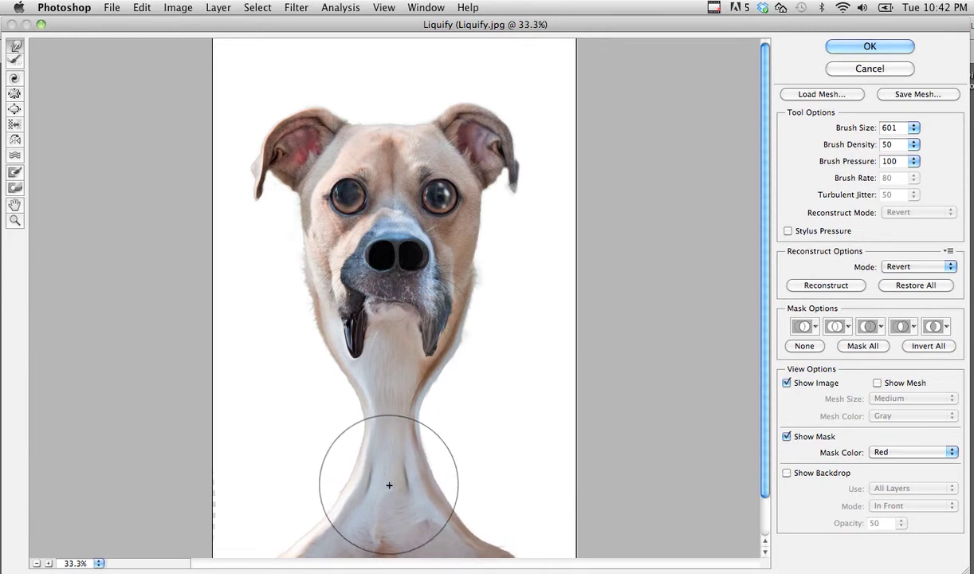
{"action": "left_click_drag", "start_coordinate": [381, 458], "coordinate": [390, 535]}
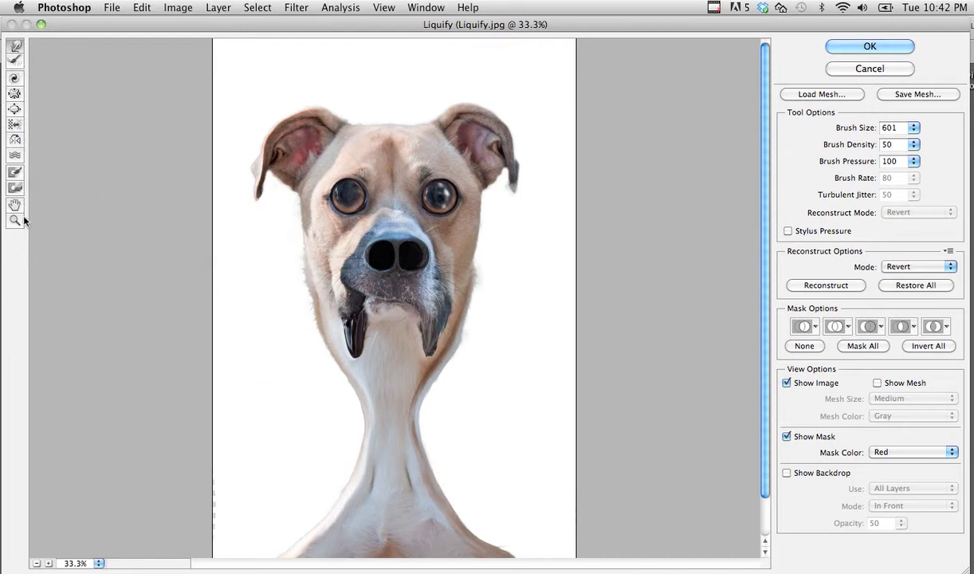
Smear the left ear outward with the Mirror tool, undoing the stray right-ear change.
{"action": "left_click", "coordinate": [13, 140]}
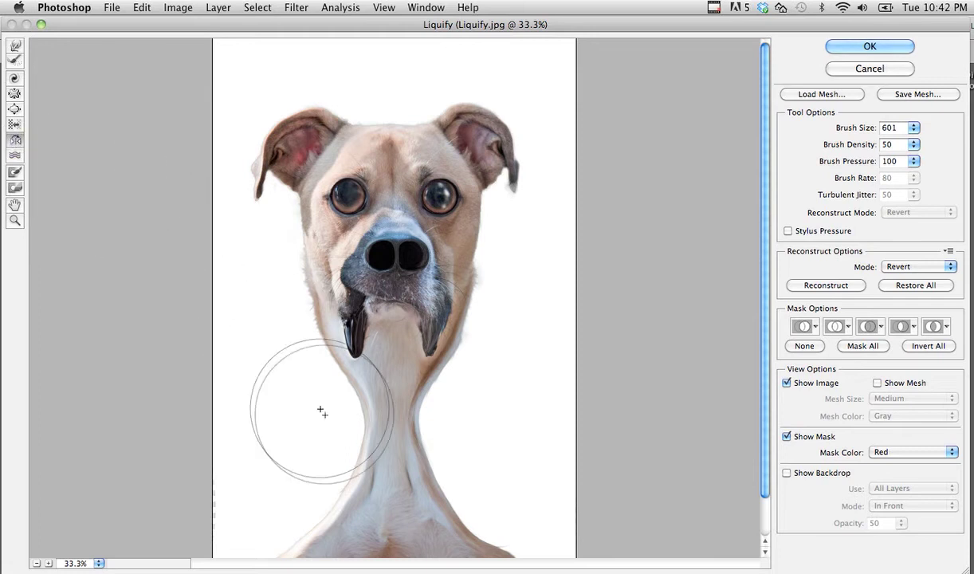
{"action": "mouse_move", "coordinate": [278, 140]}
{"action": "left_mouse_down"}
{"action": "mouse_move", "coordinate": [289, 156]}
{"action": "mouse_move", "coordinate": [500, 152]}
{"action": "left_mouse_up"}
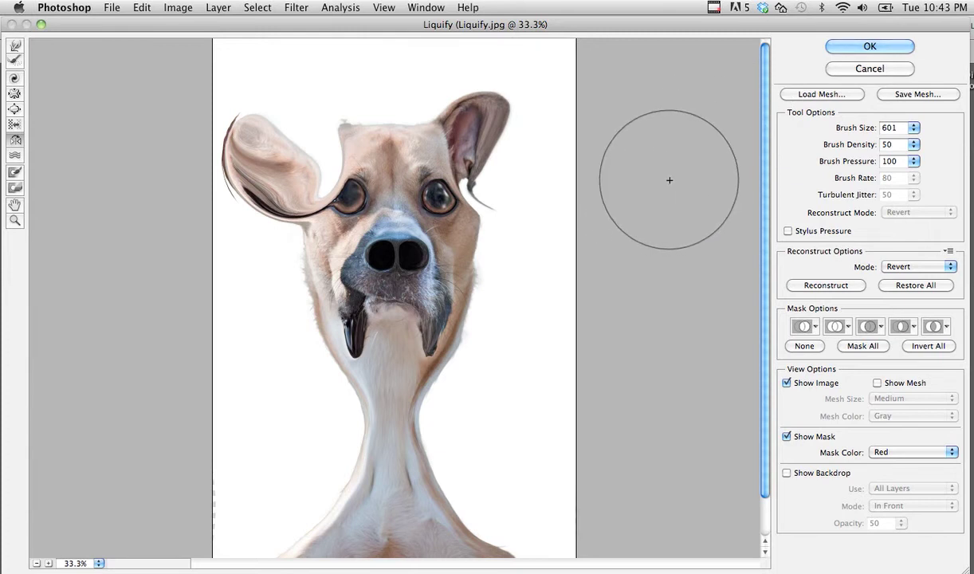
{"action": "key", "text": "ctrl+z"}
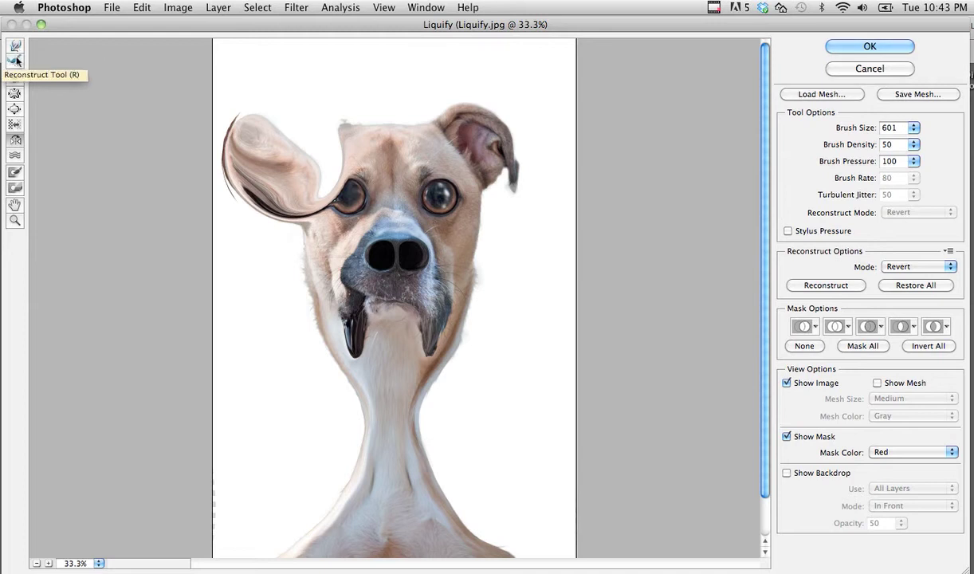
{"action": "left_click", "coordinate": [15, 61]}
Reconstruct the smeared ear, then bloat the dog's left eye to an enormous size.
{"action": "mouse_move", "coordinate": [304, 174]}
{"action": "left_mouse_down"}
{"action": "mouse_move", "coordinate": [248, 129]}
{"action": "mouse_move", "coordinate": [39, 66]}
{"action": "left_mouse_up"}
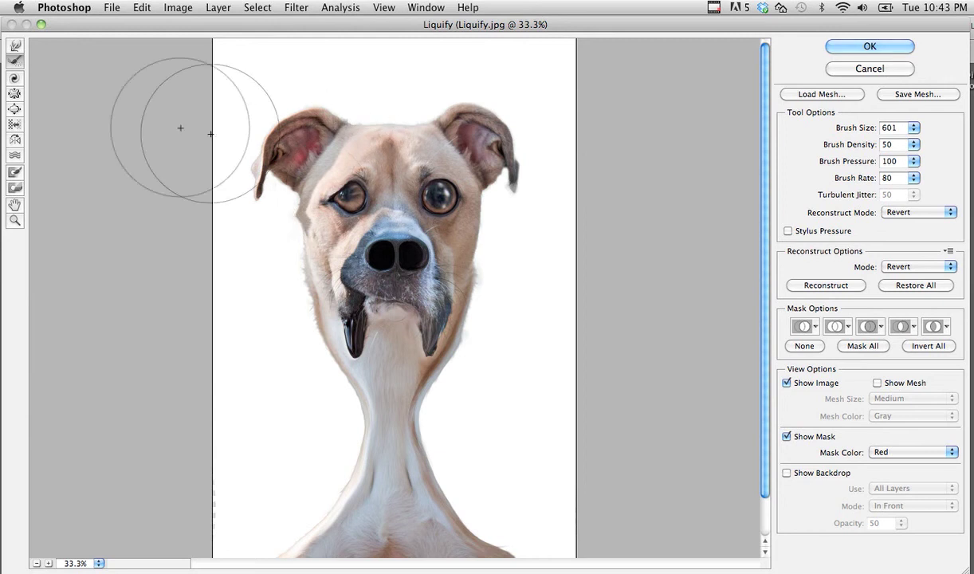
{"action": "left_click_drag", "start_coordinate": [344, 195], "coordinate": [349, 197]}
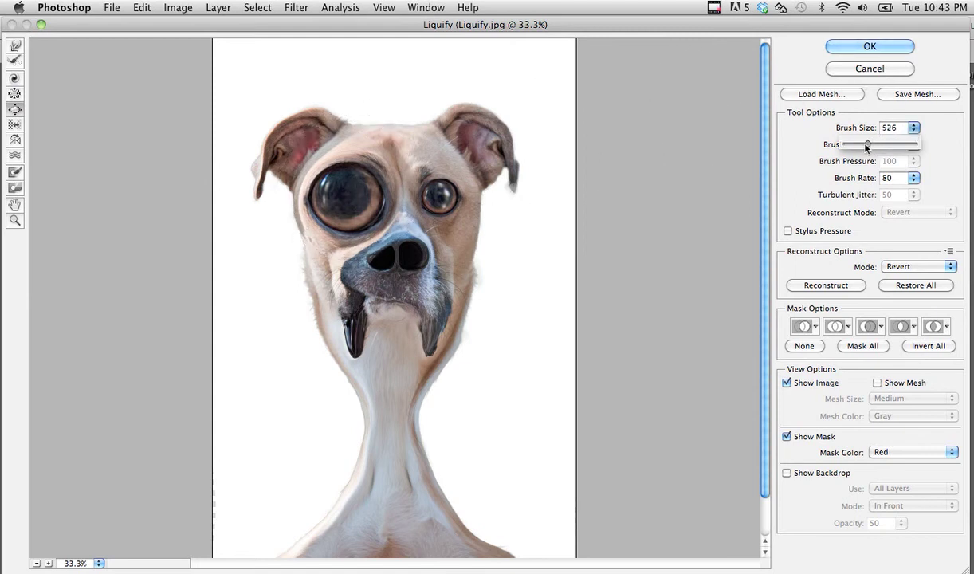
Bloat the right eye to match the left, then balloon both dark jowls into blobs.
{"action": "left_click_drag", "start_coordinate": [342, 192], "coordinate": [348, 188]}
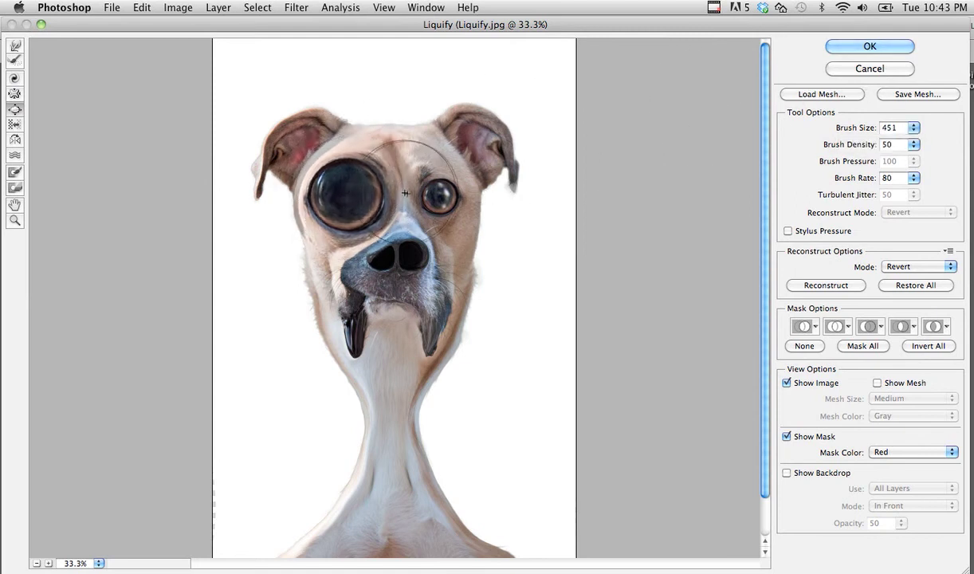
{"action": "left_click_drag", "start_coordinate": [443, 193], "coordinate": [439, 197]}
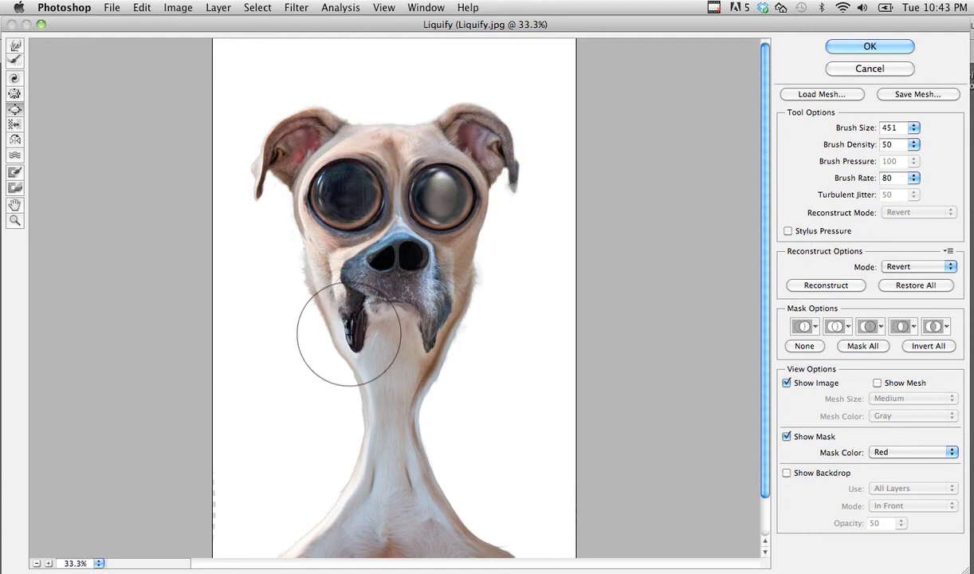
{"action": "left_click_drag", "start_coordinate": [348, 334], "coordinate": [346, 336]}
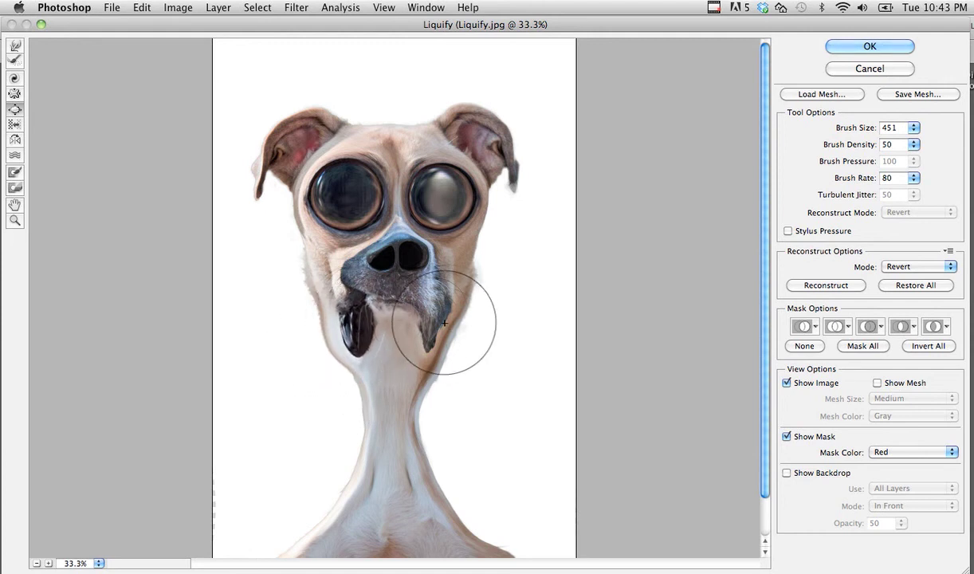
{"action": "left_click_drag", "start_coordinate": [447, 324], "coordinate": [419, 324]}
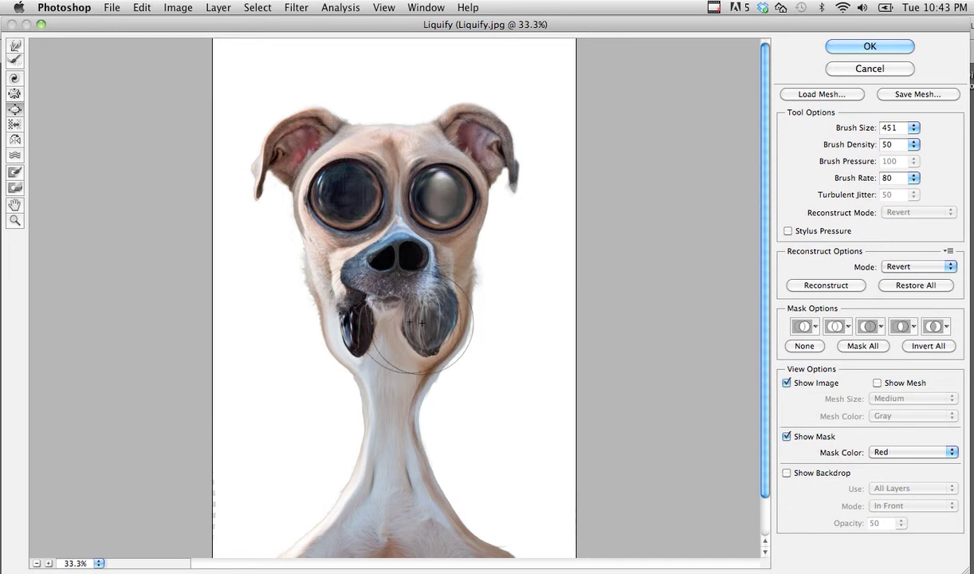
{"action": "mouse_move", "coordinate": [351, 322]}
{"action": "left_mouse_down"}
{"action": "mouse_move", "coordinate": [326, 307]}
{"action": "mouse_move", "coordinate": [347, 300]}
{"action": "left_mouse_up"}
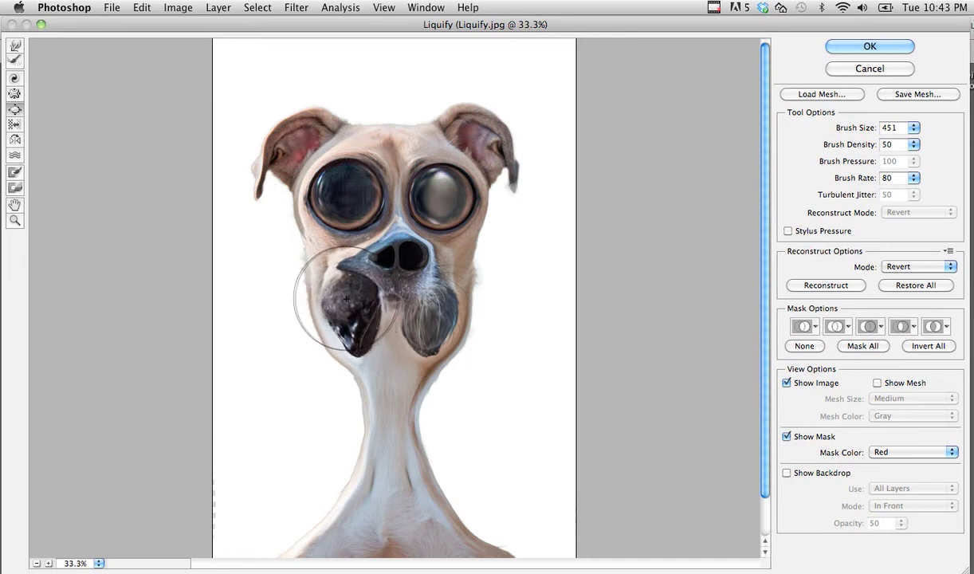
Warp the muzzle sides into a handlebar mustache with upturned tips, then apply Liquify.
{"action": "left_click", "coordinate": [15, 48]}
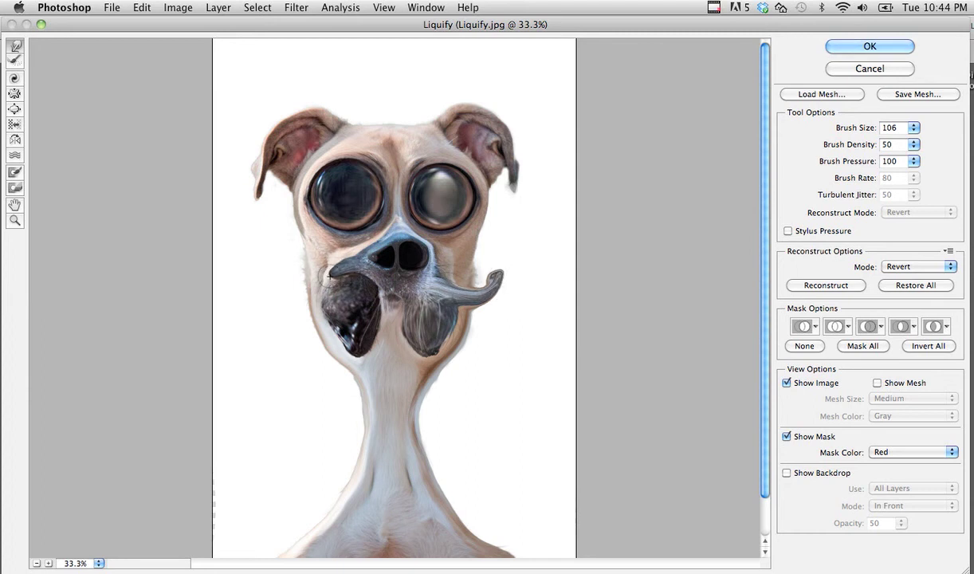
{"action": "left_click_drag", "start_coordinate": [343, 270], "coordinate": [282, 265]}
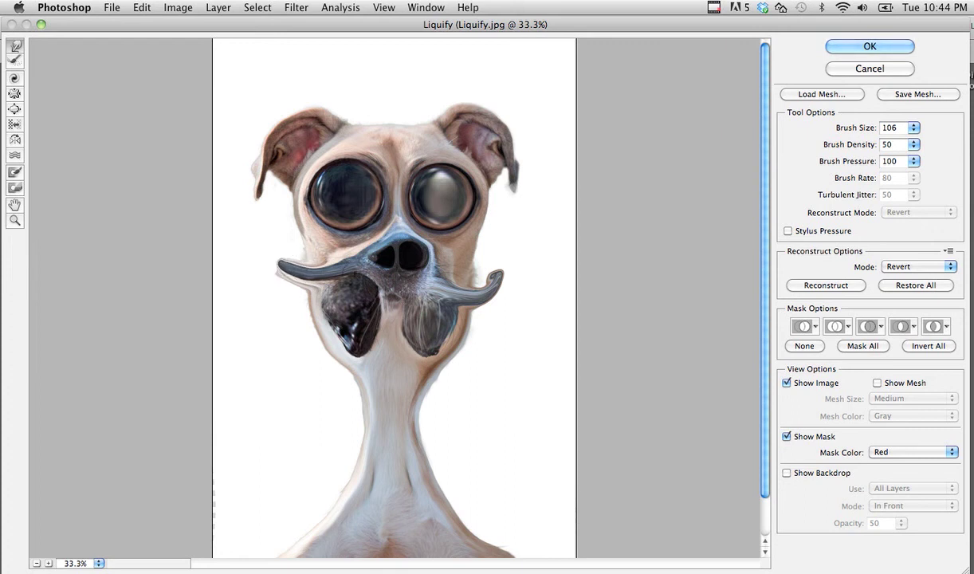
{"action": "left_click_drag", "start_coordinate": [276, 267], "coordinate": [279, 246]}
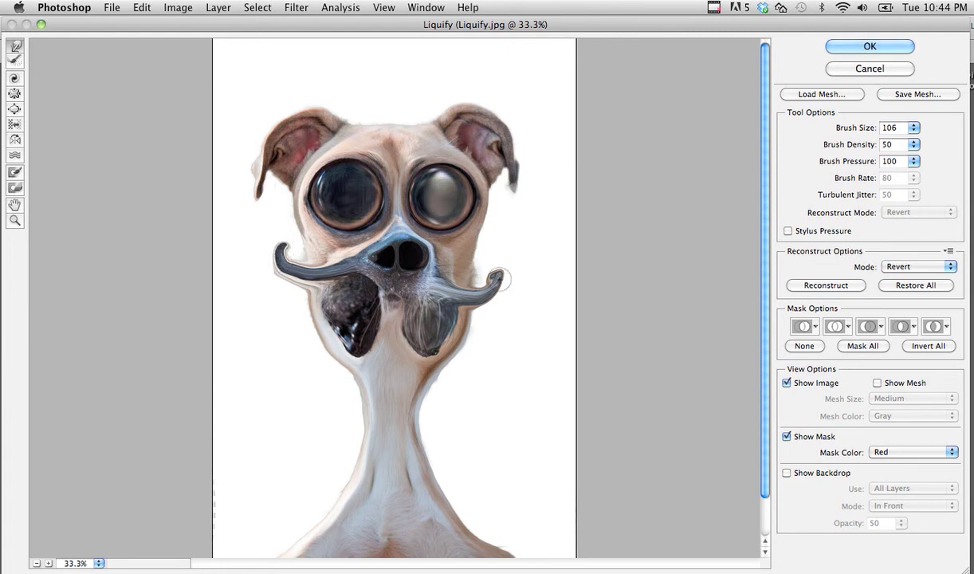
{"action": "left_click_drag", "start_coordinate": [502, 278], "coordinate": [499, 278]}
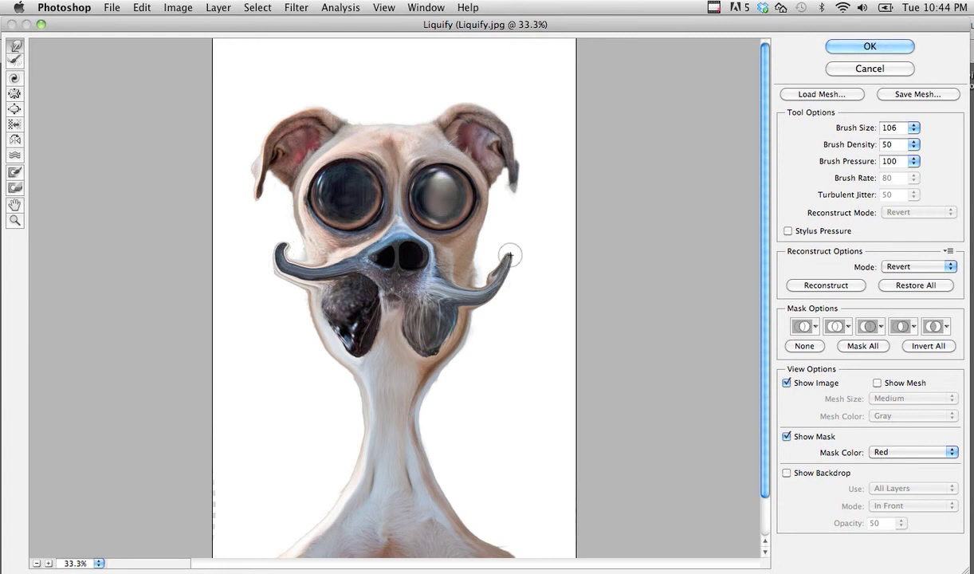
{"action": "left_click_drag", "start_coordinate": [499, 278], "coordinate": [508, 239]}
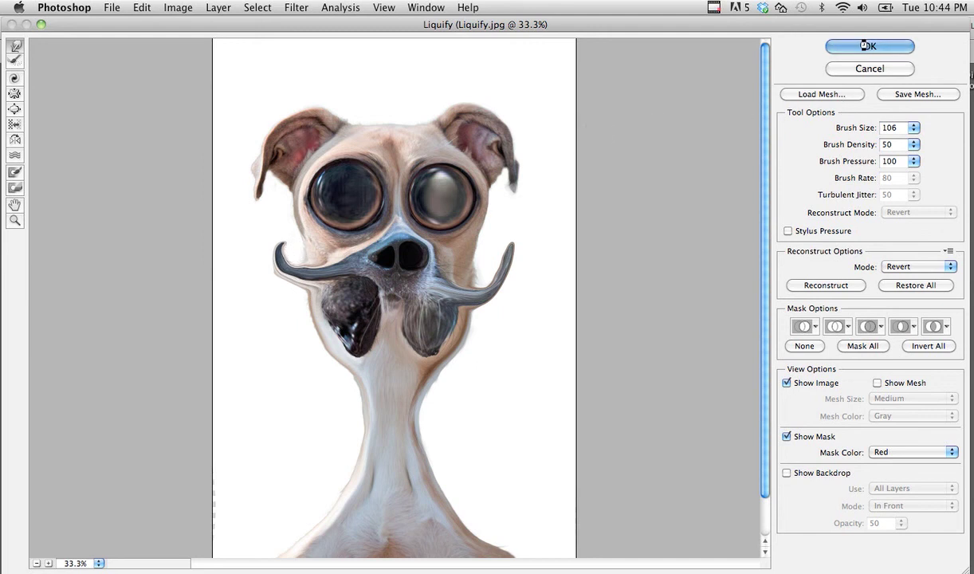
{"action": "key", "text": "Return"}
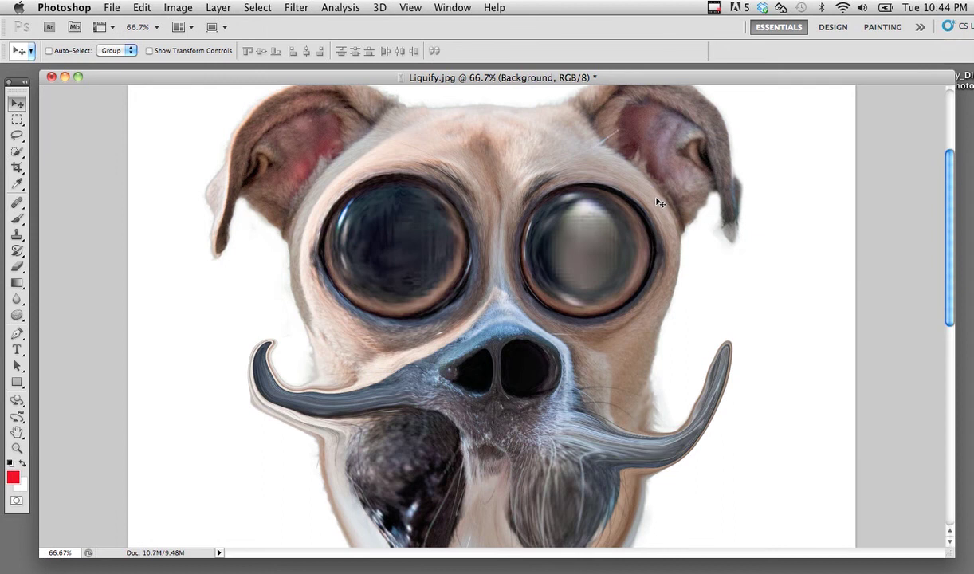
Compare the liquified dog against the original, keep the distortions, and zoom into its eyes.
{"action": "key", "text": "super+minus"}
{"action": "key", "text": "super+minus"}
{"action": "key", "text": "super+minus"}
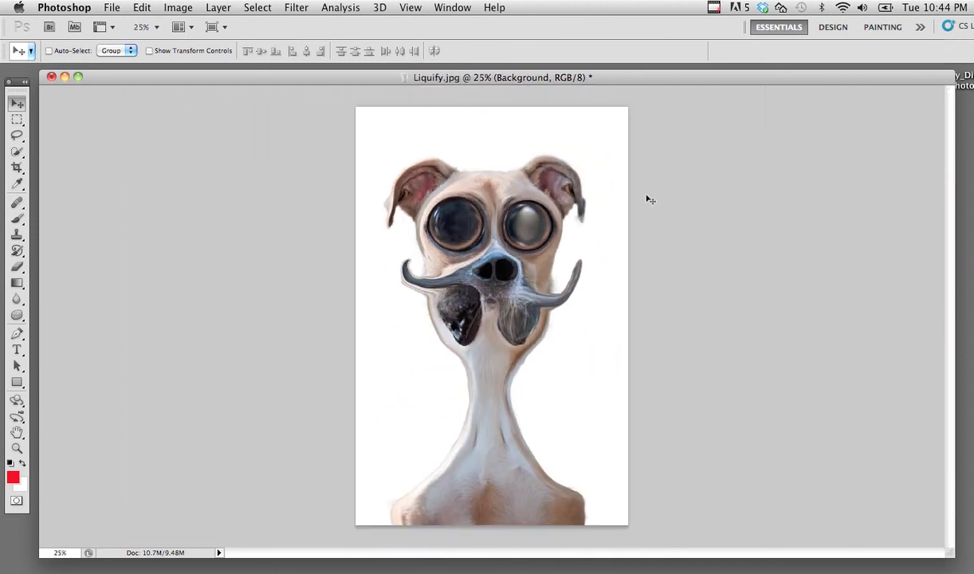
{"action": "key", "text": "super+z"}
{"action": "key", "text": "super+z"}
{"action": "key", "text": "super+z"}
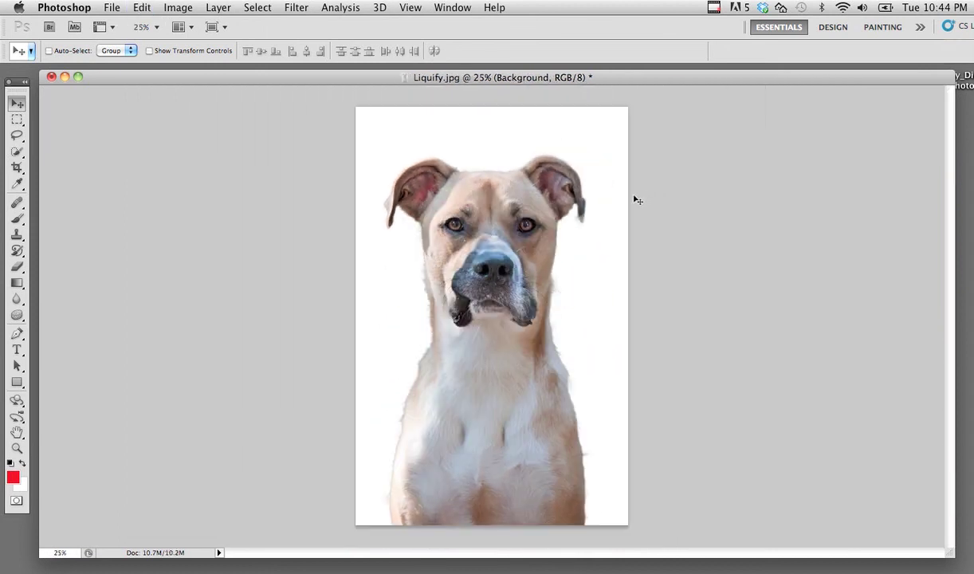
{"action": "key", "text": "super+z"}
{"action": "key", "text": "super+z"}
{"action": "key", "text": "super+z"}
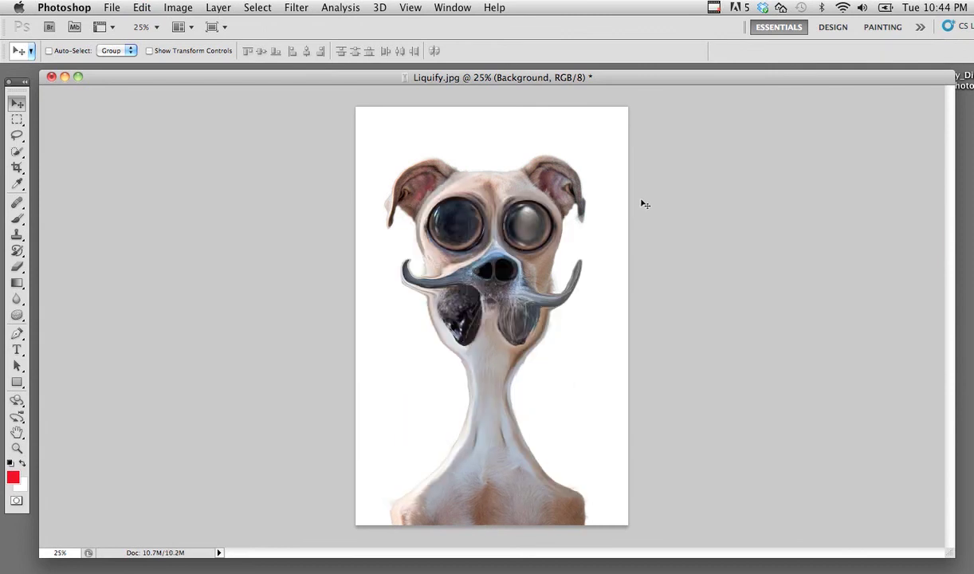
{"action": "key", "text": "super+z"}
{"action": "key", "text": "super+z"}
{"action": "key", "text": "super+plus"}
{"action": "key", "text": "super+plus"}
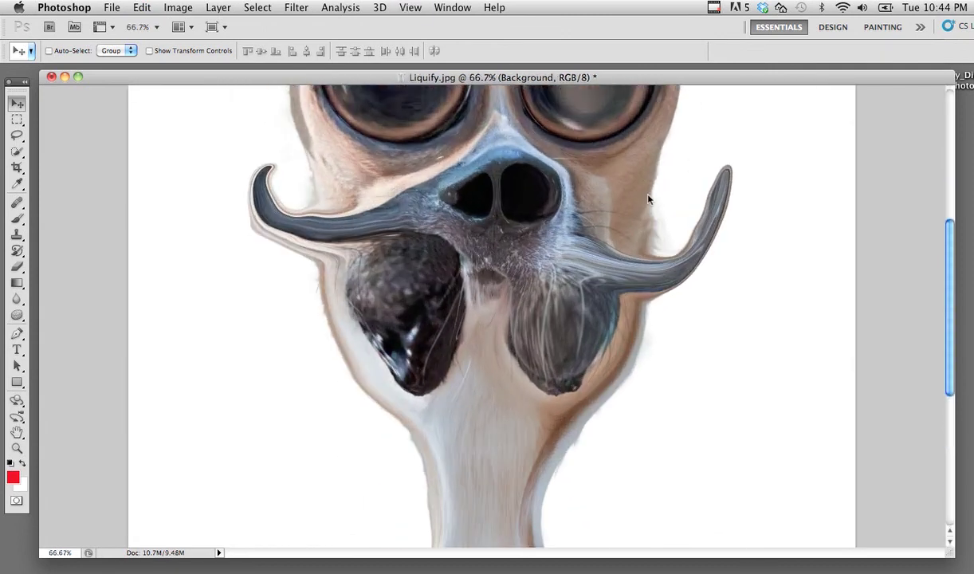
{"action": "left_click_drag", "start_coordinate": [507, 189], "coordinate": [447, 401]}
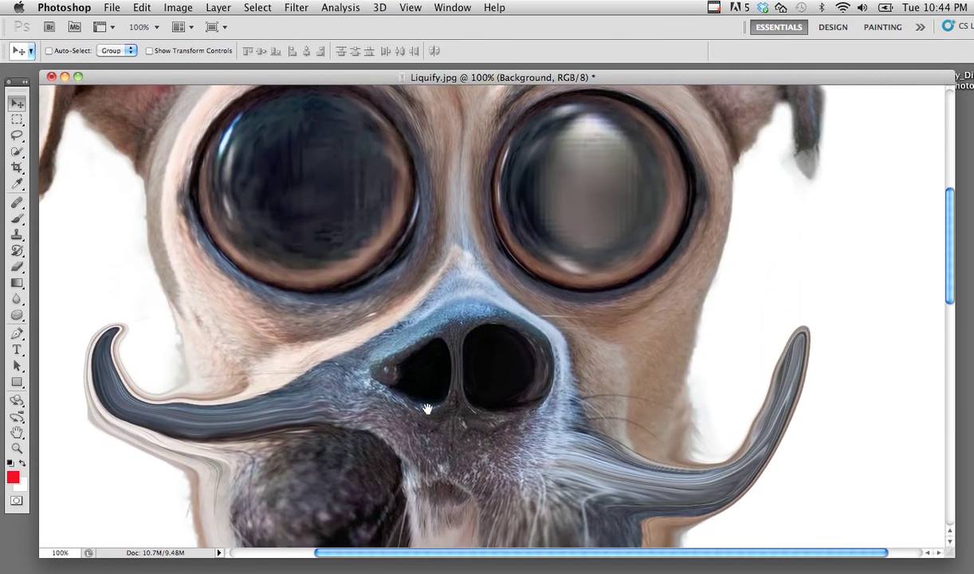